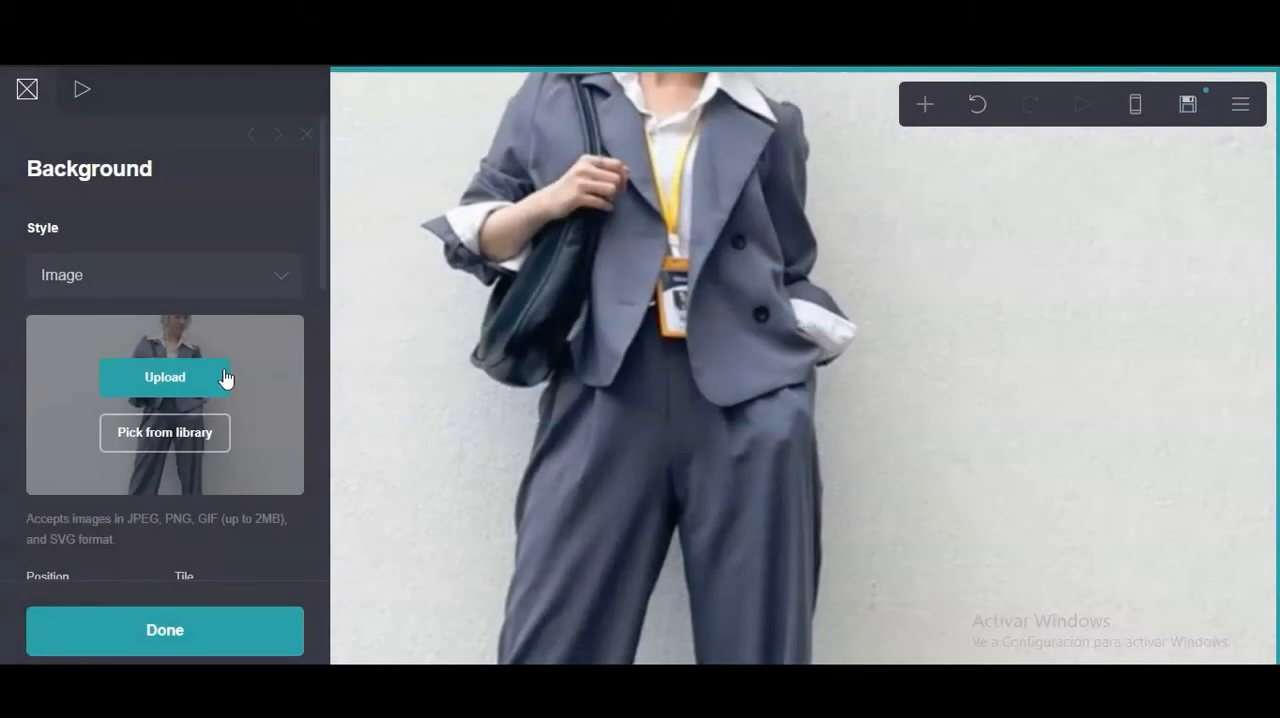
Add a semi-transparent white color overlay to the background image.
scroll(180, 294, "down", 8)
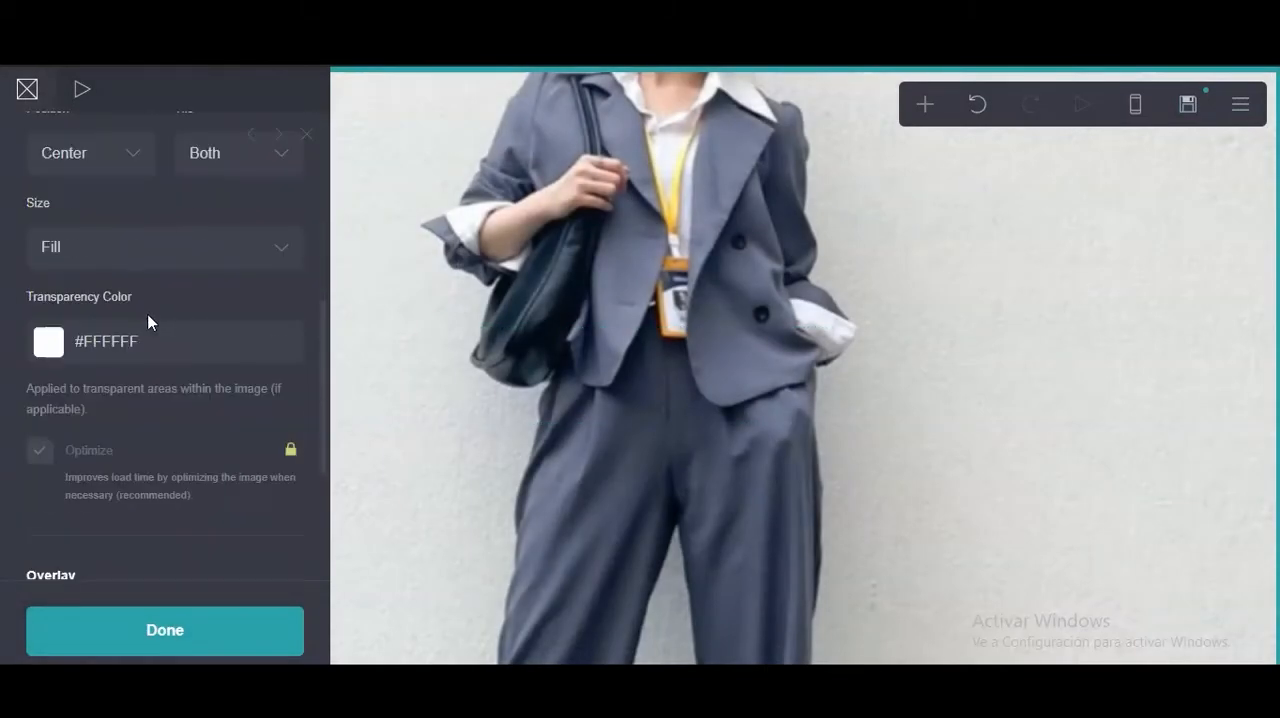
left_click(137, 370)
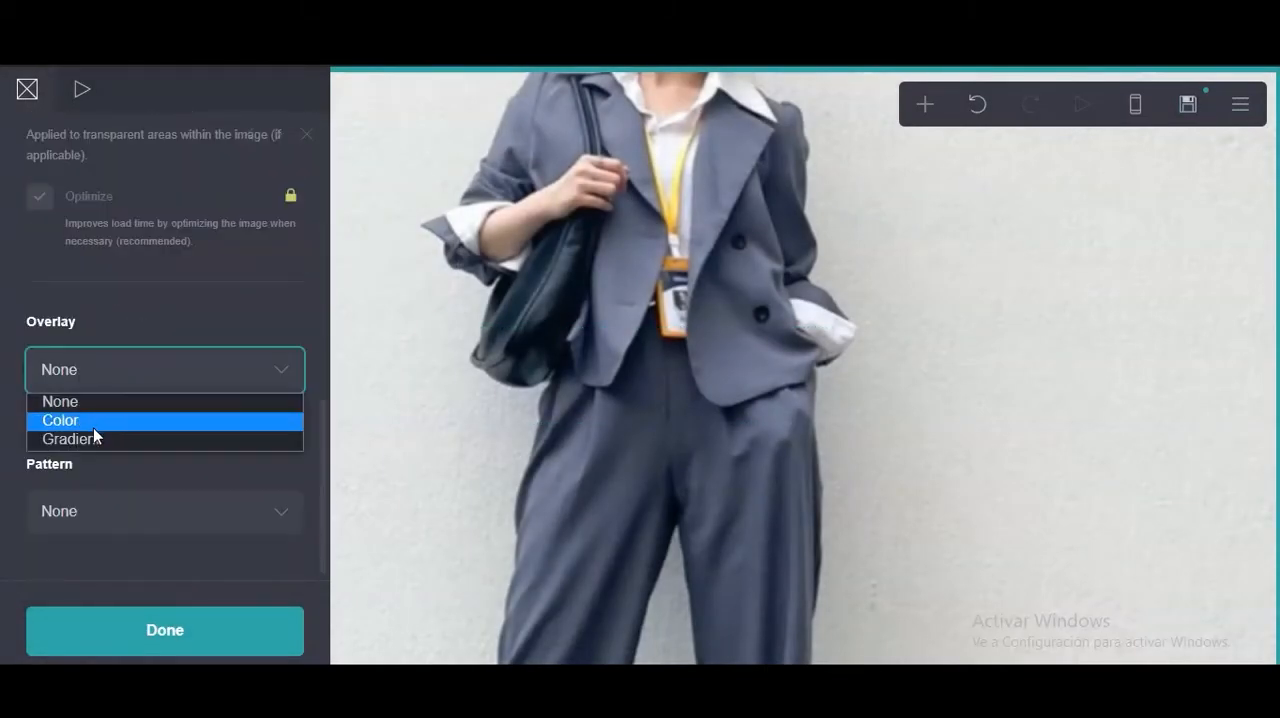
left_click(94, 424)
scroll(194, 376, "down", 1)
left_click(194, 376)
mouse_move(120, 470)
left_mouse_down()
mouse_move(9, 543)
mouse_move(71, 405)
left_mouse_up()
left_click_drag(39, 322, 4, 317)
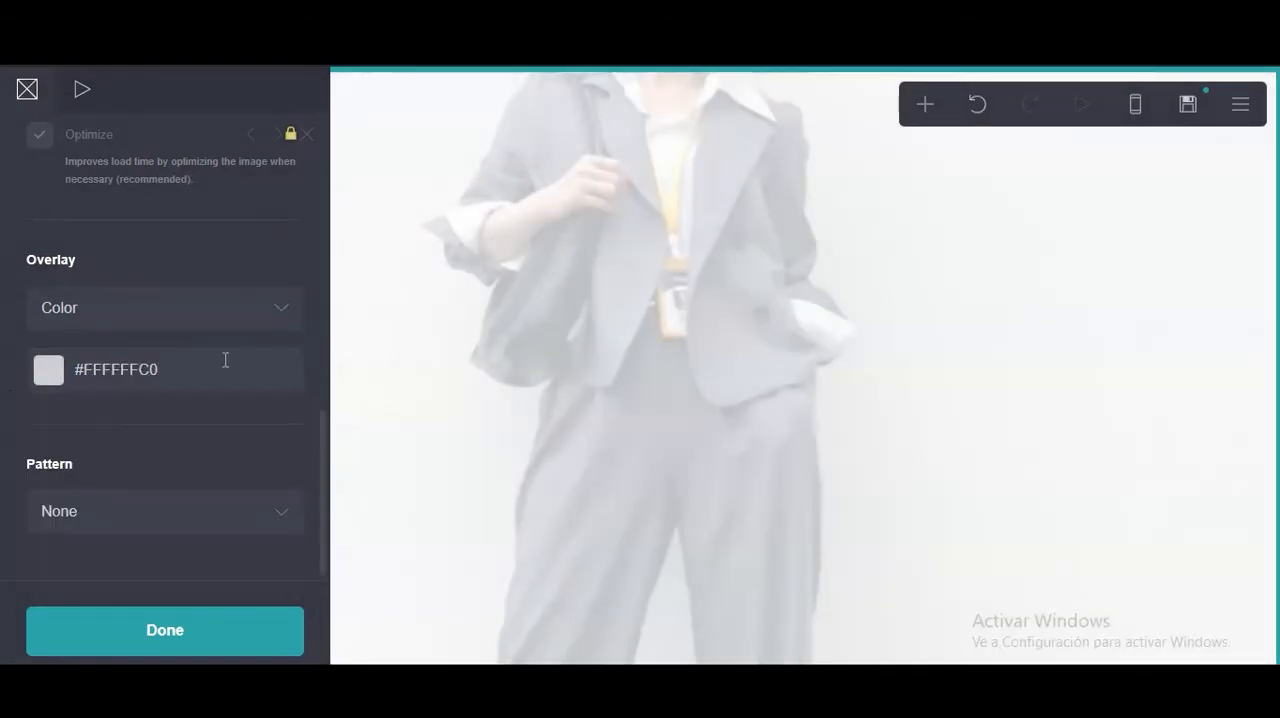
Lower the white background overlay's opacity to roughly a third.
left_click(225, 362)
scroll(229, 366, "down", 3)
left_click_drag(231, 368, 126, 370)
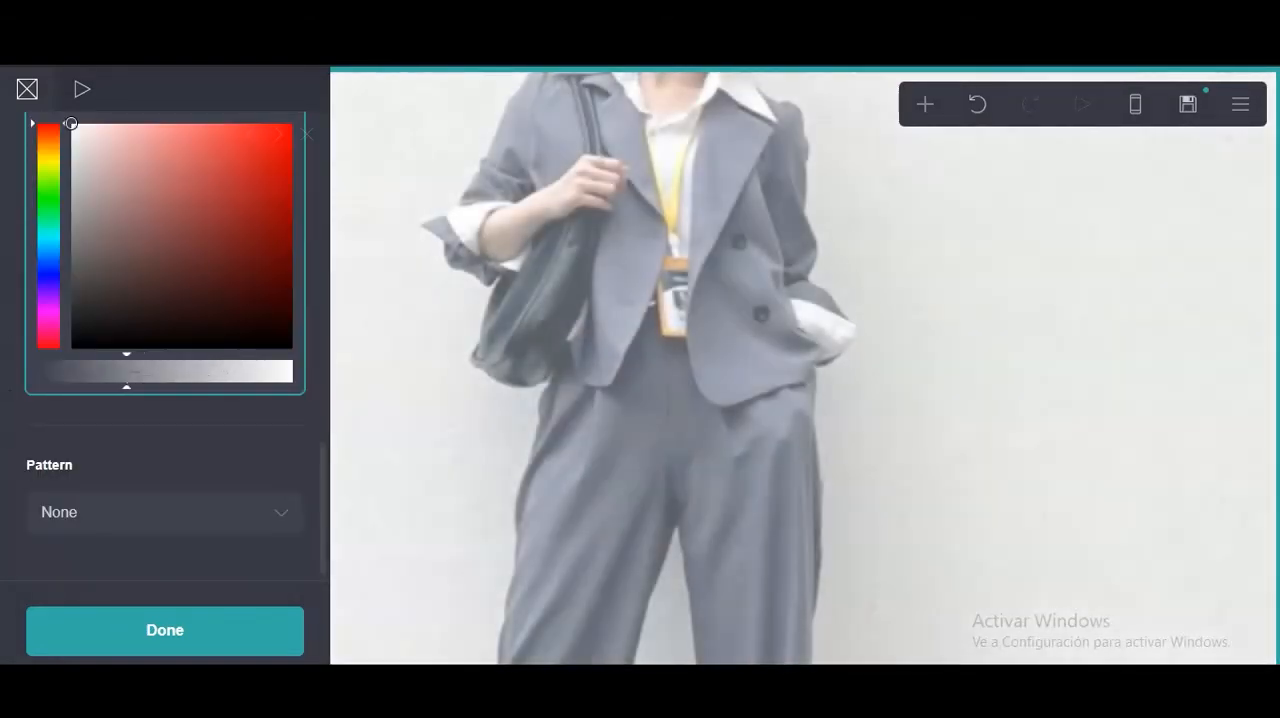
scroll(126, 370, "up", 2)
scroll(148, 465, "down", 1)
mouse_move(148, 465)
left_mouse_down()
mouse_move(101, 460)
mouse_move(143, 459)
mouse_move(126, 460)
left_mouse_up()
left_click(170, 522)
scroll(230, 420, "up", 3)
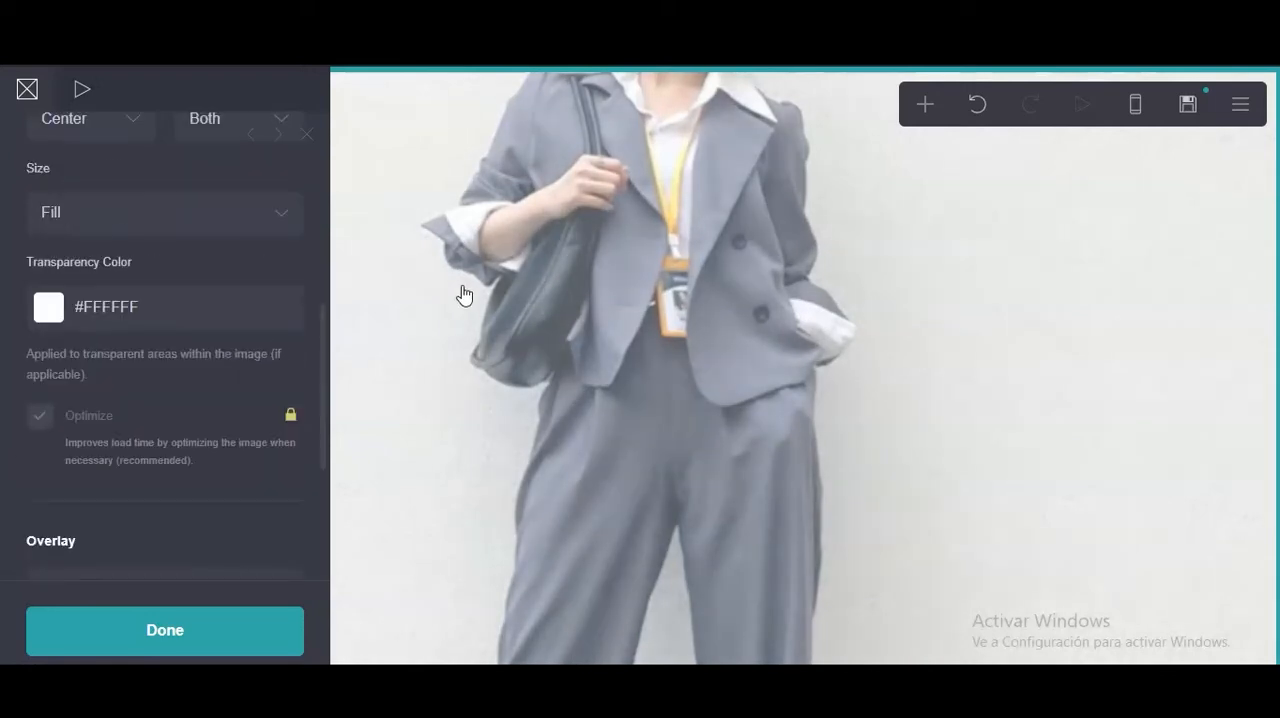
Set the page style to Box.
left_click(608, 350)
left_click(149, 268)
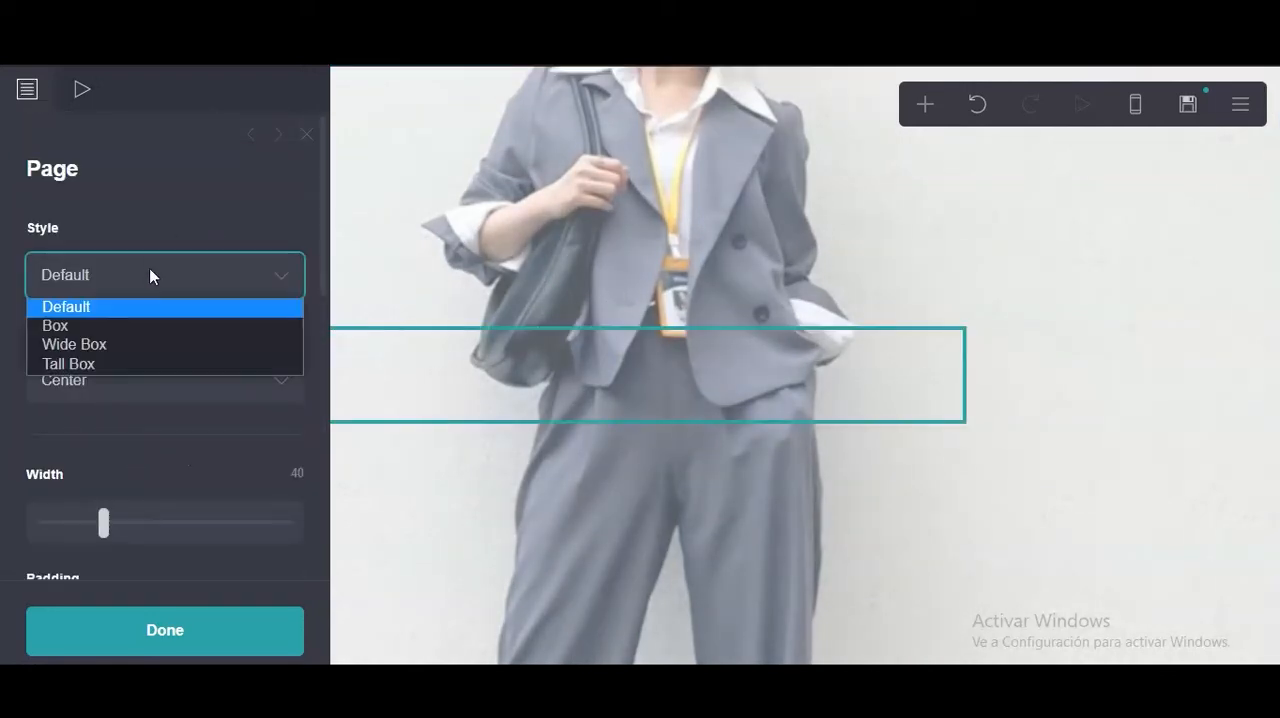
left_click(124, 335)
Set the page's vertical and horizontal padding to 0.25 each.
scroll(193, 212, "down", 3)
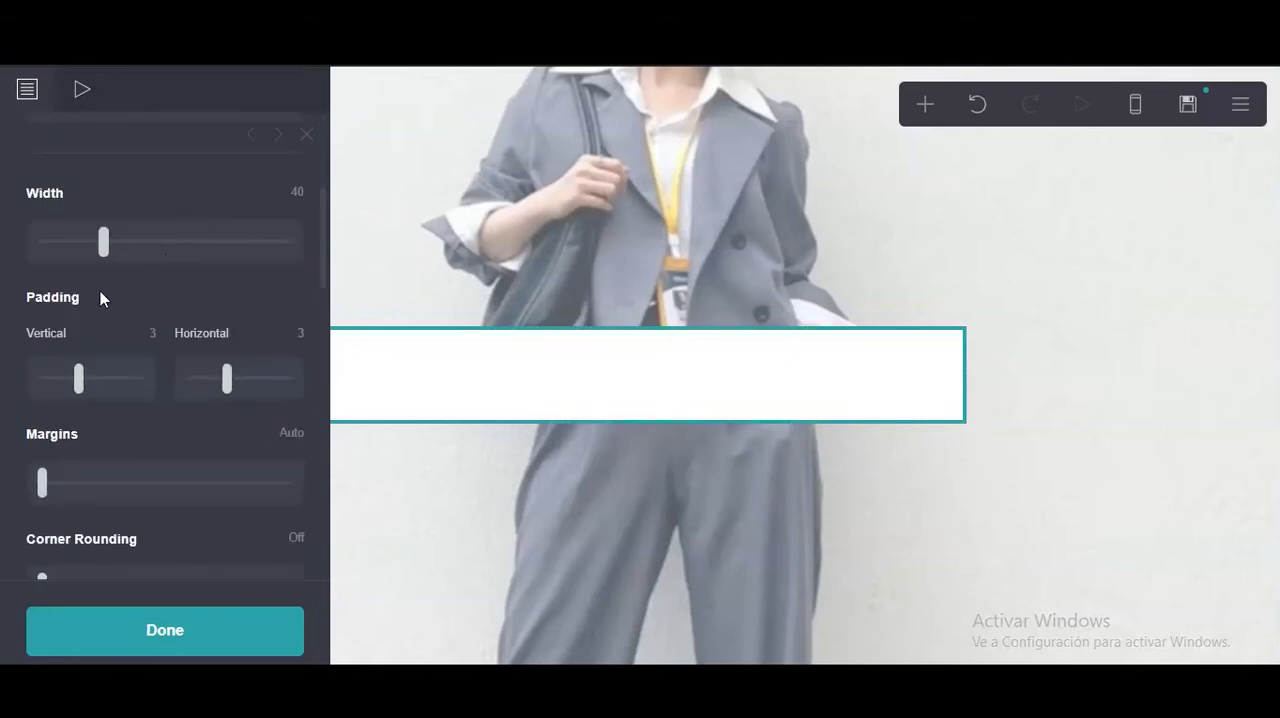
scroll(100, 297, "down", 1)
left_click(77, 283)
left_click(134, 238)
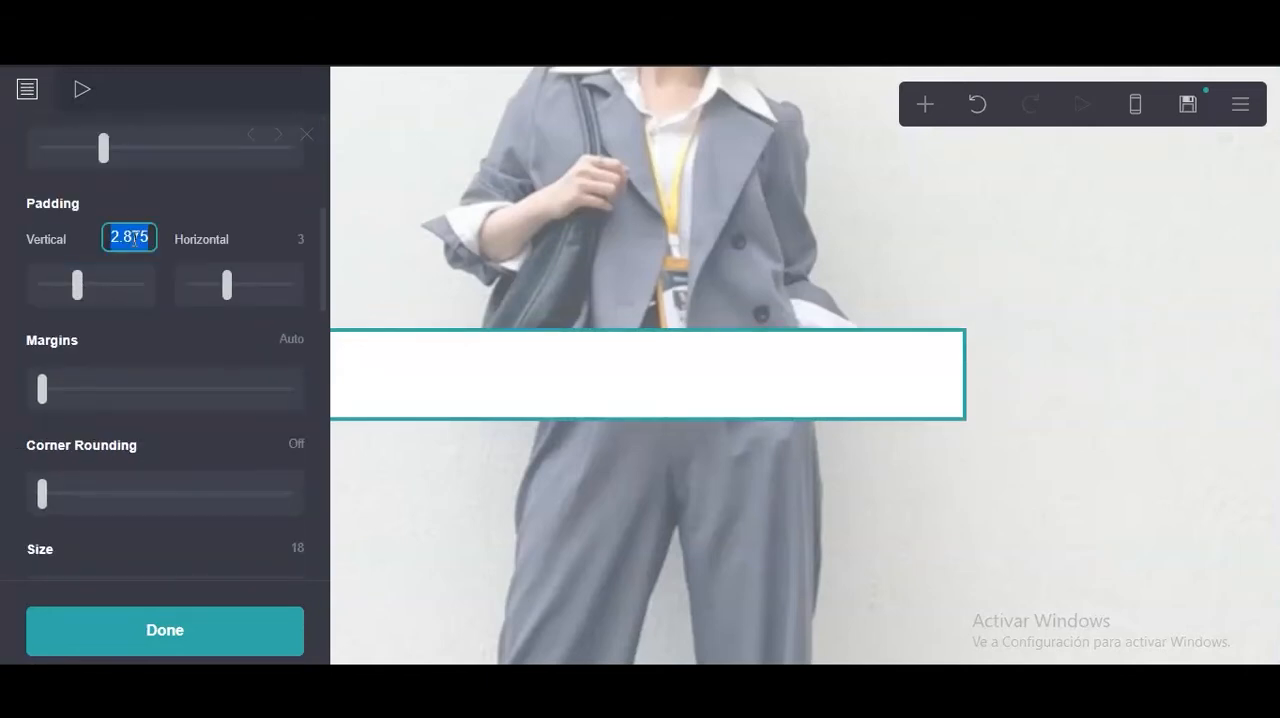
key("BackSpace")
type(".25")
key("Return")
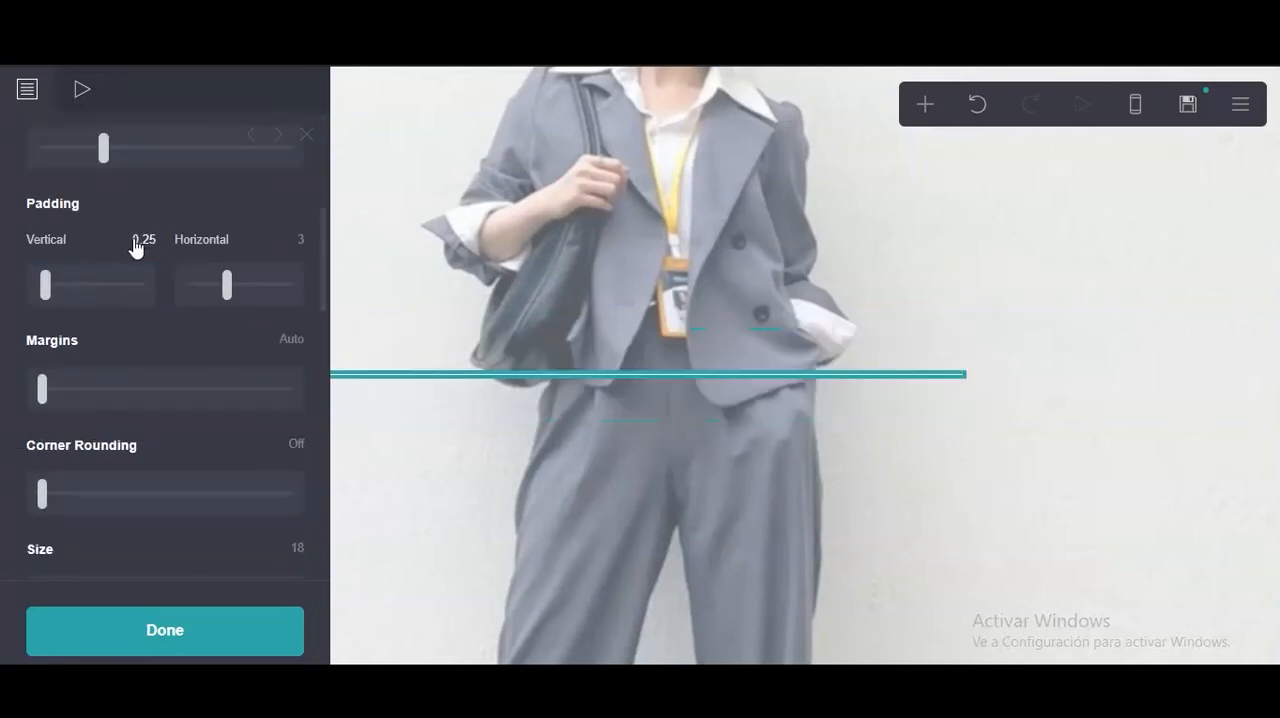
left_click(293, 237)
type(".25")
key("Return")
Set the page's corner rounding to 0.5 and reduce the base size of all its elements.
scroll(270, 282, "down", 1)
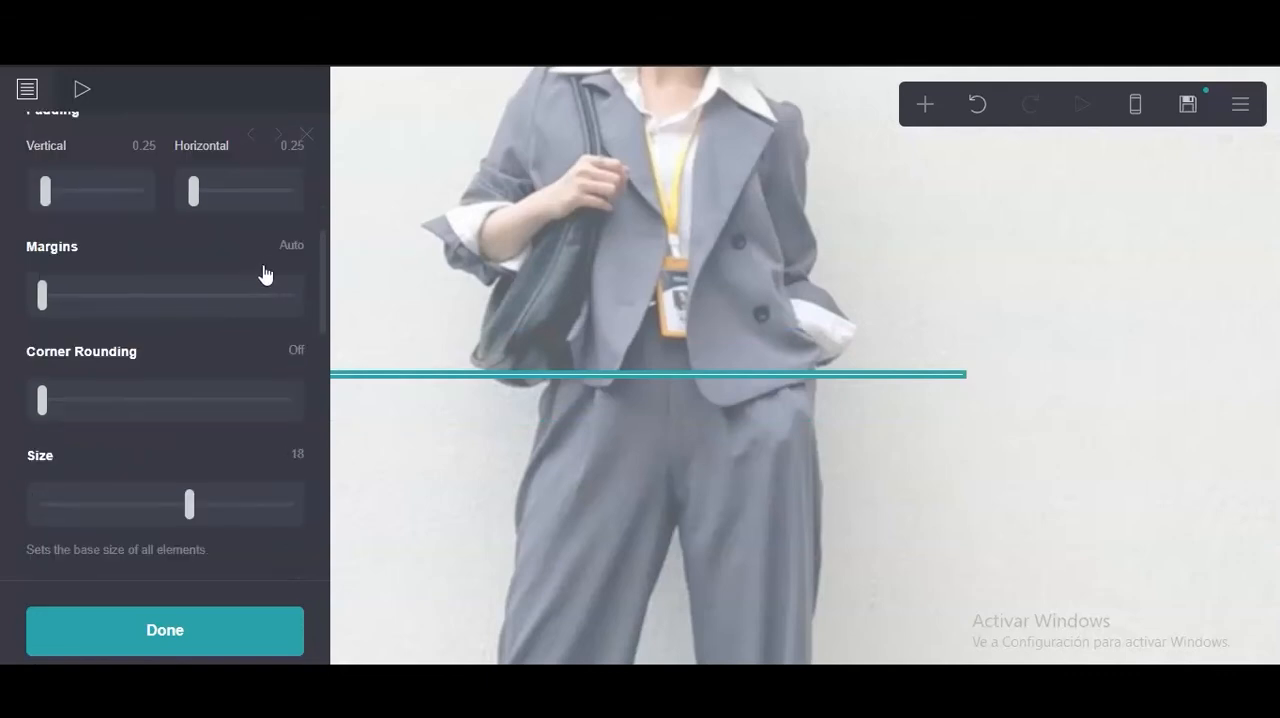
scroll(115, 290, "down", 2)
left_click_drag(44, 224, 88, 226)
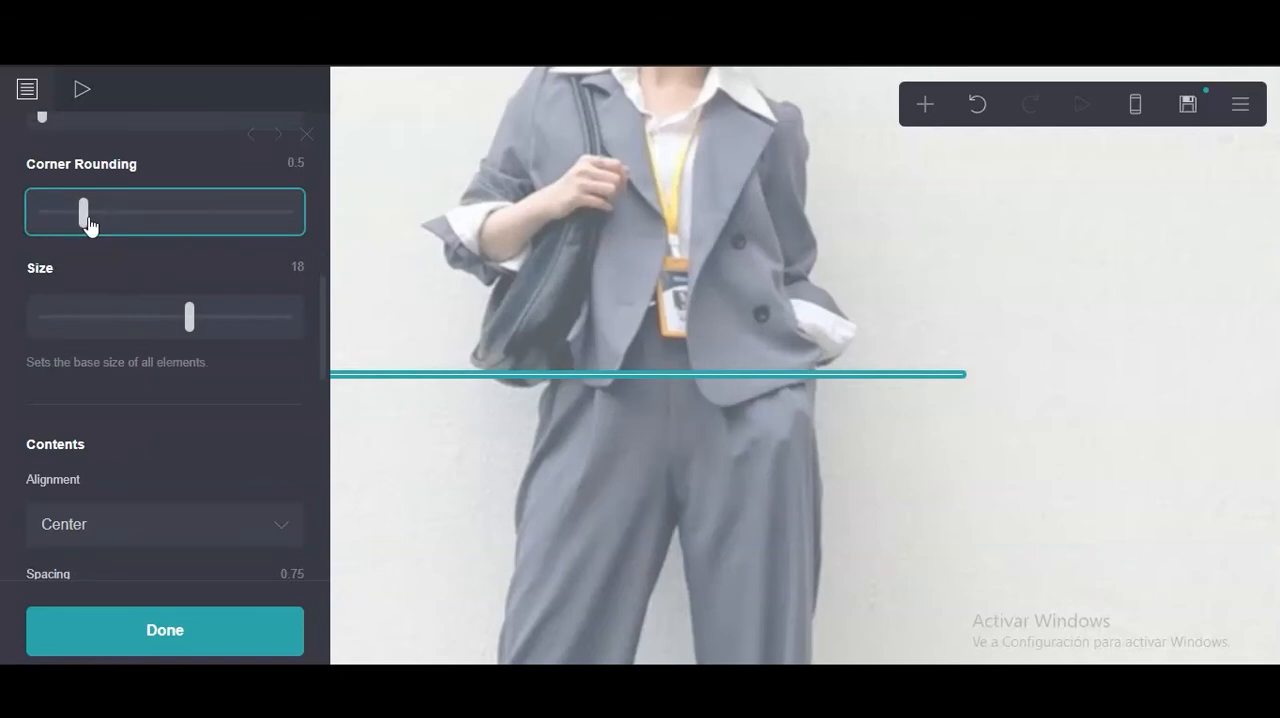
scroll(76, 257, "down", 1)
left_click_drag(184, 224, 92, 232)
scroll(117, 305, "down", 3)
scroll(119, 296, "up", 1)
scroll(120, 292, "down", 2)
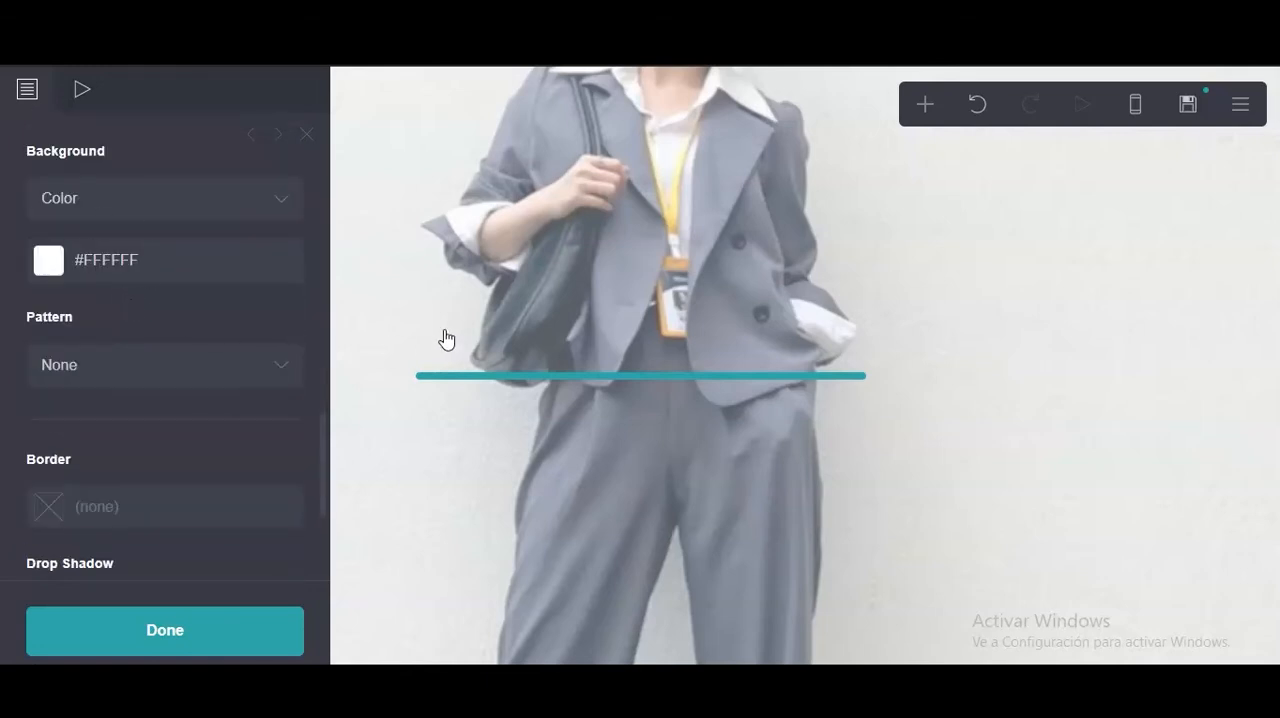
Make the page's background translucent white, #FFFFFF85, and check the page in the mobile view before returning to the desktop view.
left_click(205, 259)
scroll(194, 292, "down", 2)
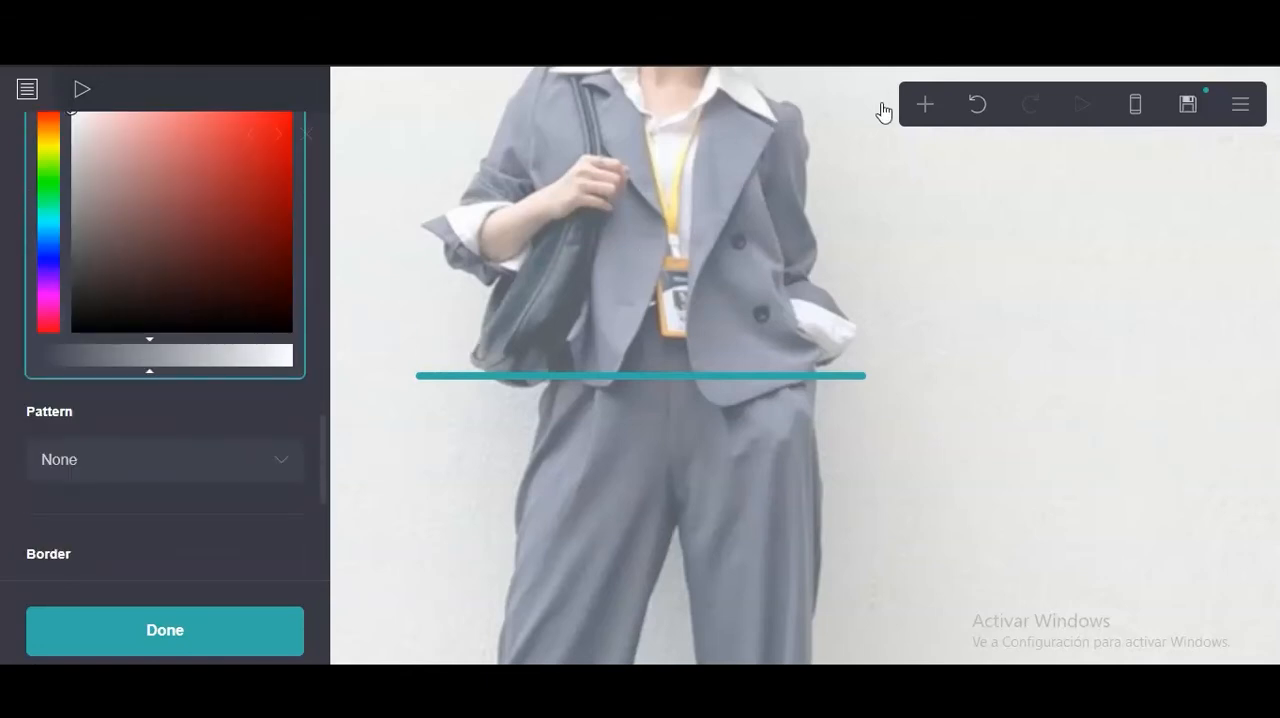
scroll(42, 268, "up", 2)
left_click_drag(149, 548, 164, 546)
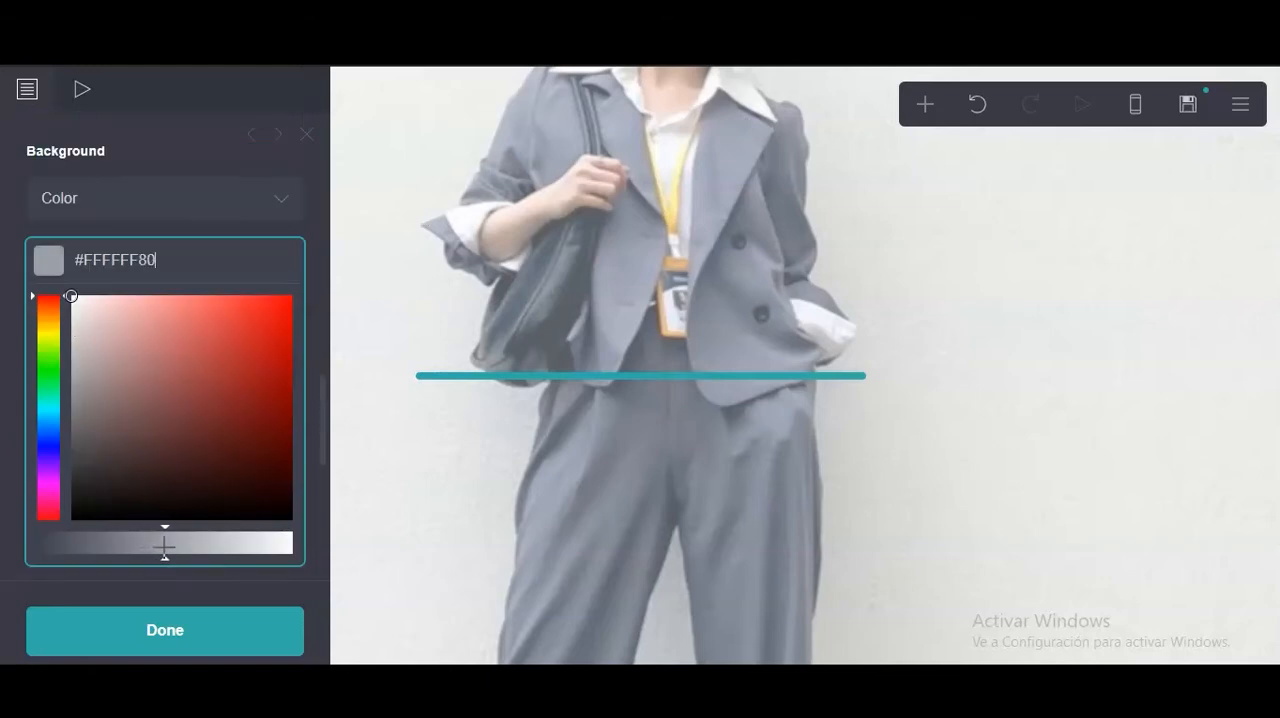
left_click(1086, 65)
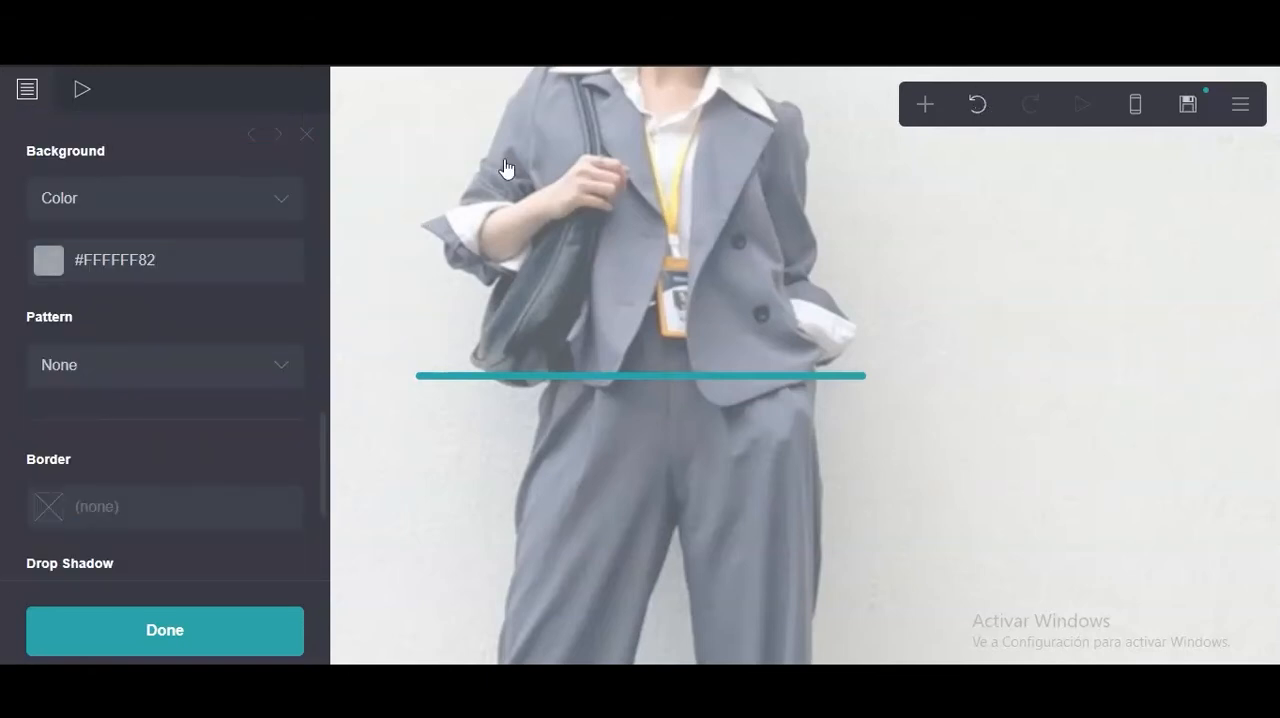
left_click(215, 260)
left_click_drag(177, 538, 183, 537)
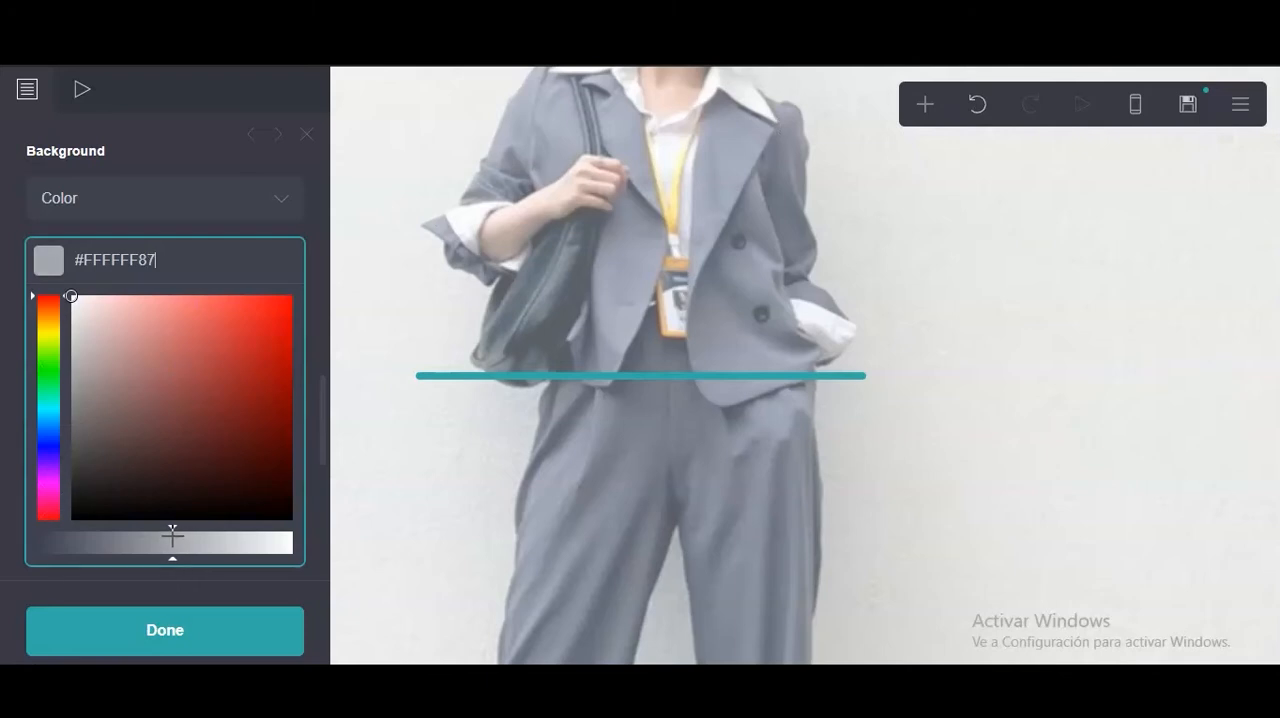
left_click(170, 90)
left_click(1135, 104)
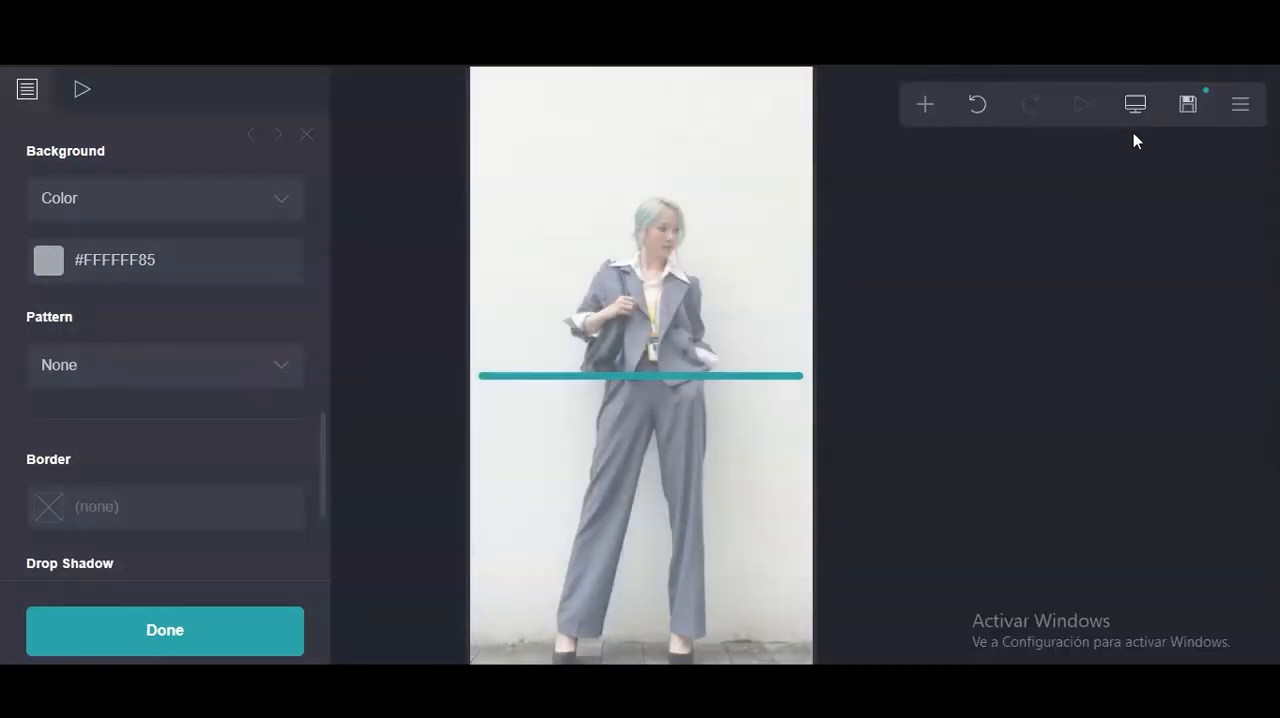
left_click(1135, 106)
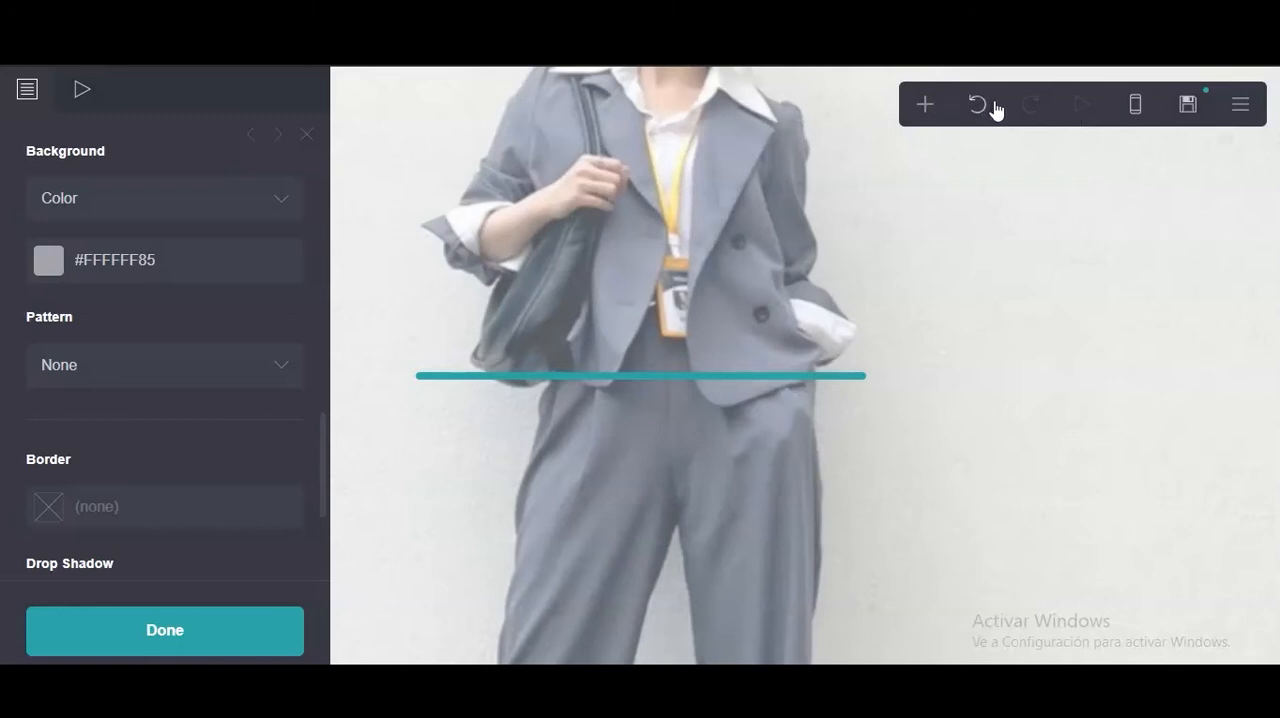
Add a container to the page and set its type to Columns.
left_click(918, 112)
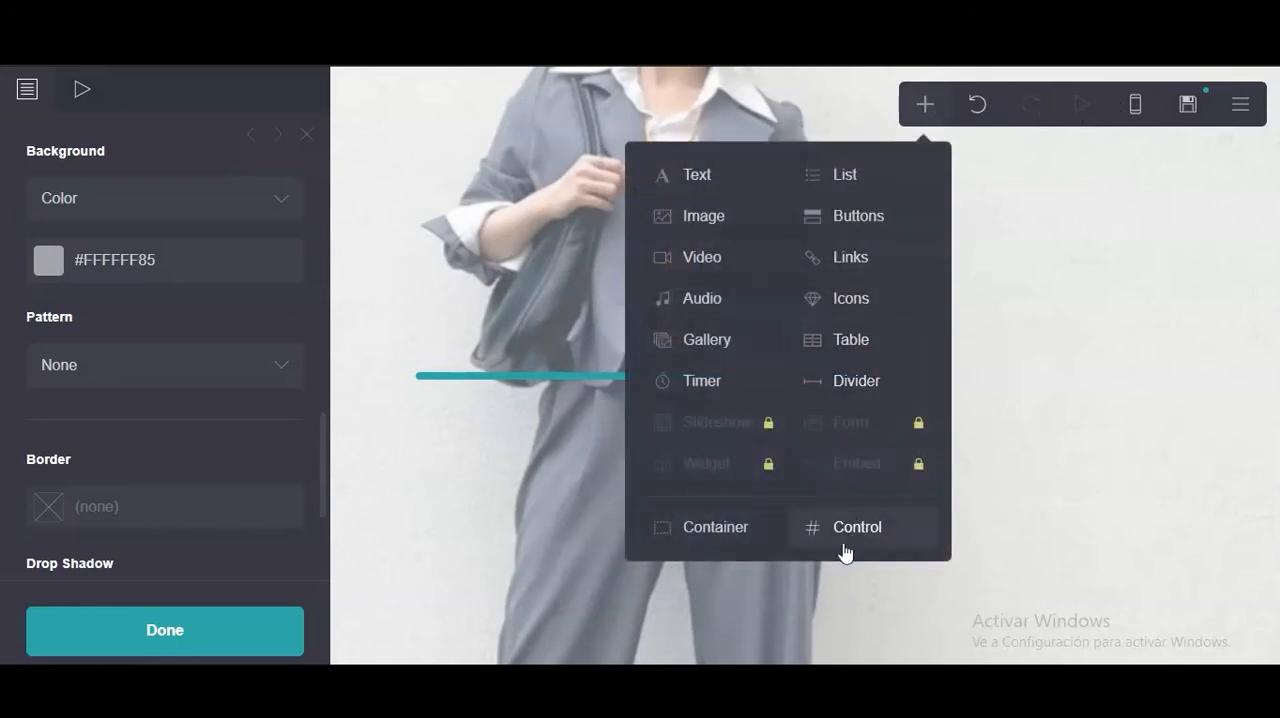
left_click(698, 530)
left_click(52, 277)
left_click(80, 324)
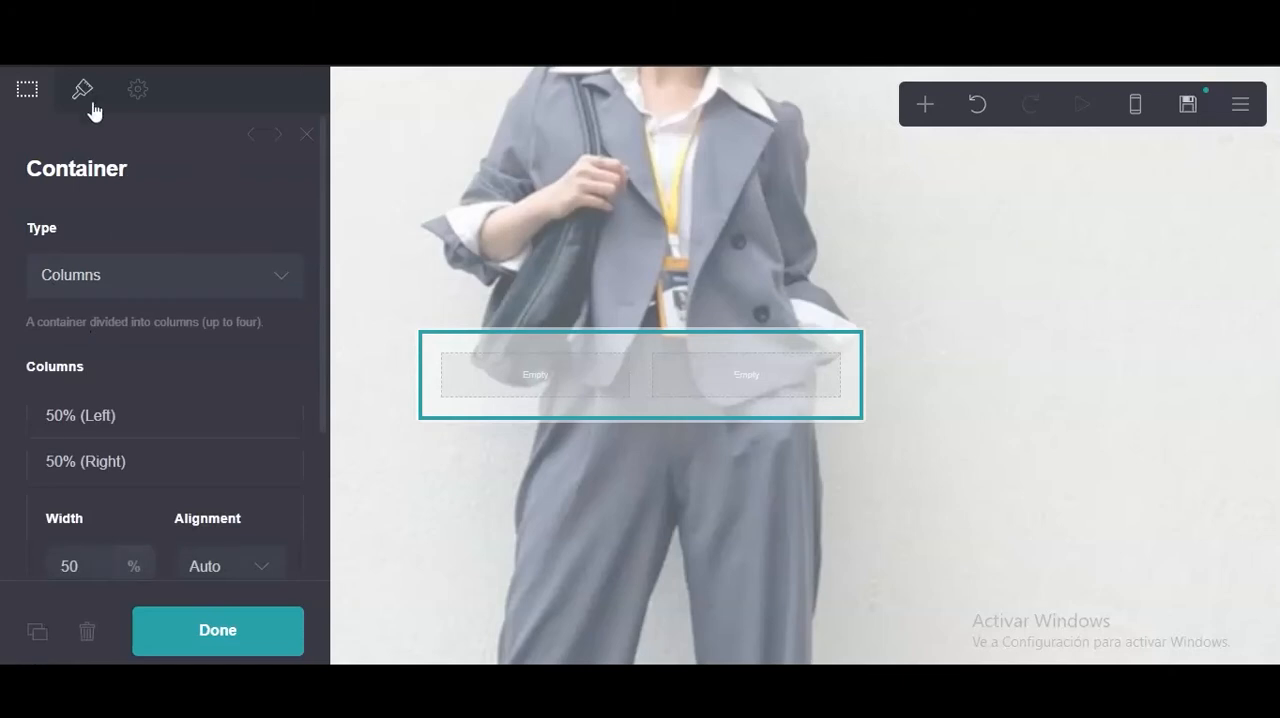
Switch the container's mobile appearance to manual and set its mobile layout to Default.
scroll(145, 292, "down", 10)
left_click(266, 479)
scroll(240, 485, "down", 2)
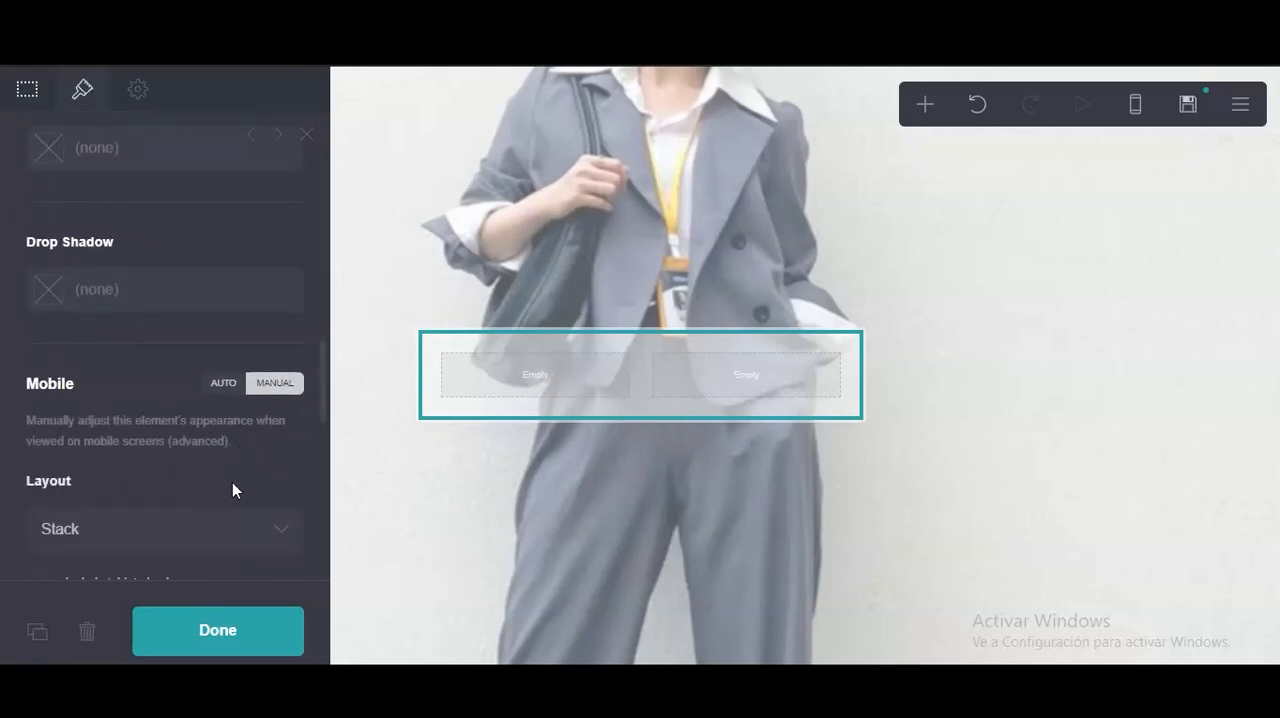
scroll(232, 489, "down", 3)
left_click(169, 390)
left_click(123, 421)
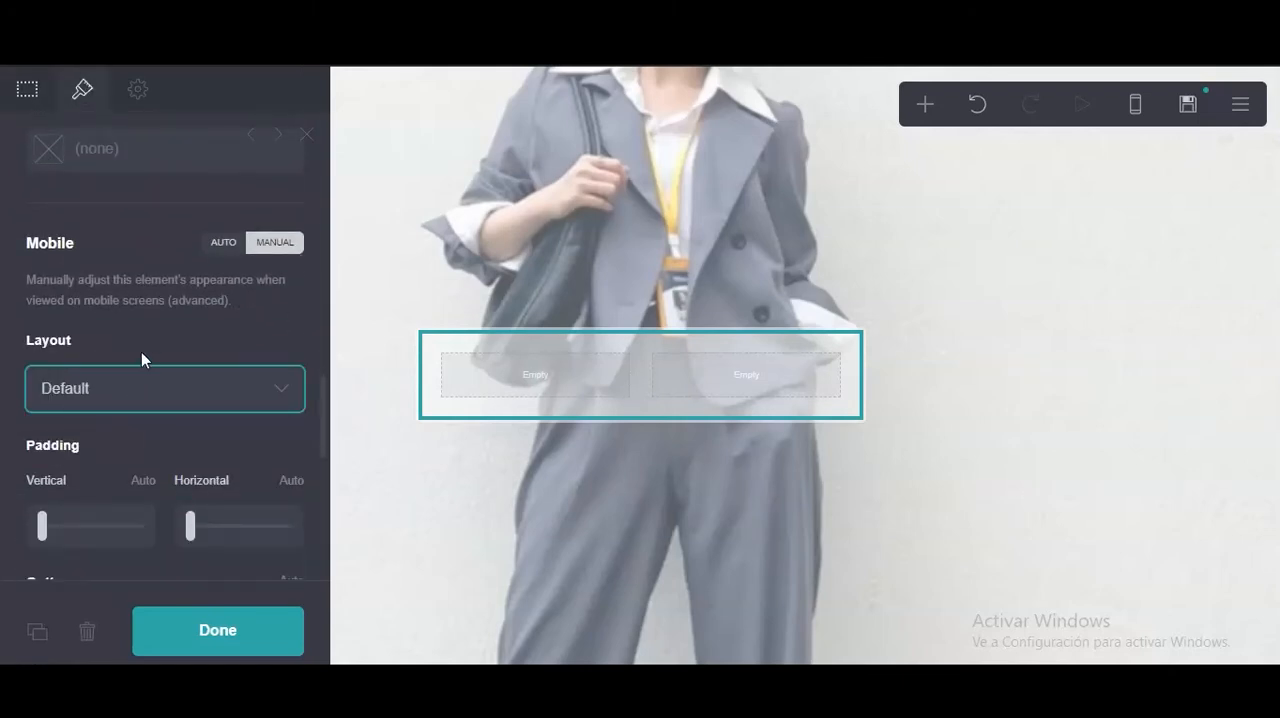
Set the container's vertical padding, horizontal padding and gutters to 0.25 each.
scroll(57, 337, "up", 15)
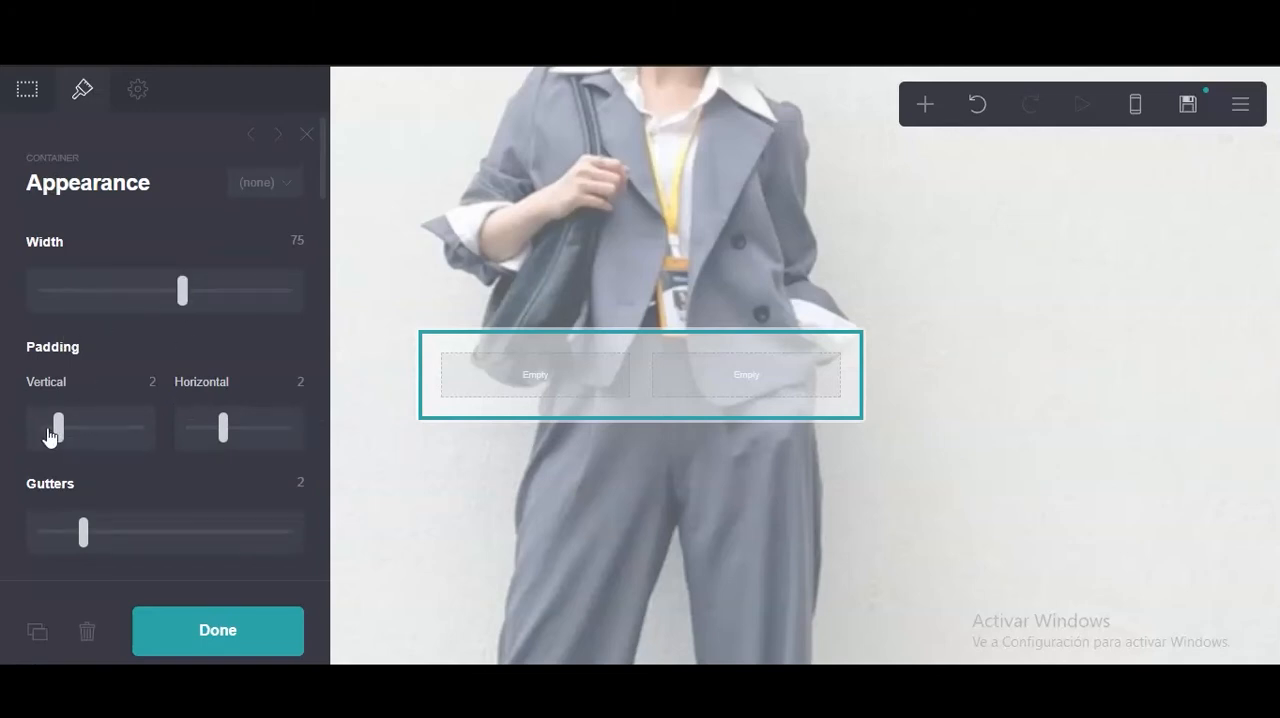
left_click_drag(57, 437, 46, 432)
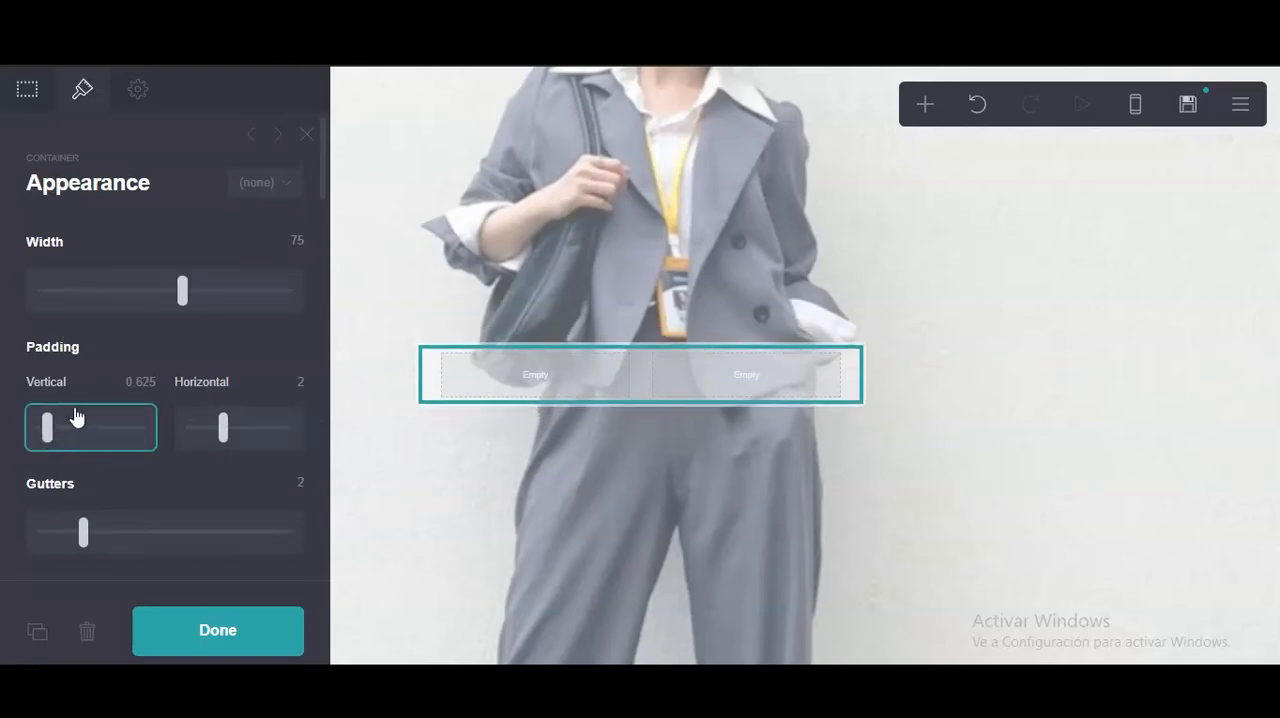
left_click(137, 381)
type("0.25")
key("Return")
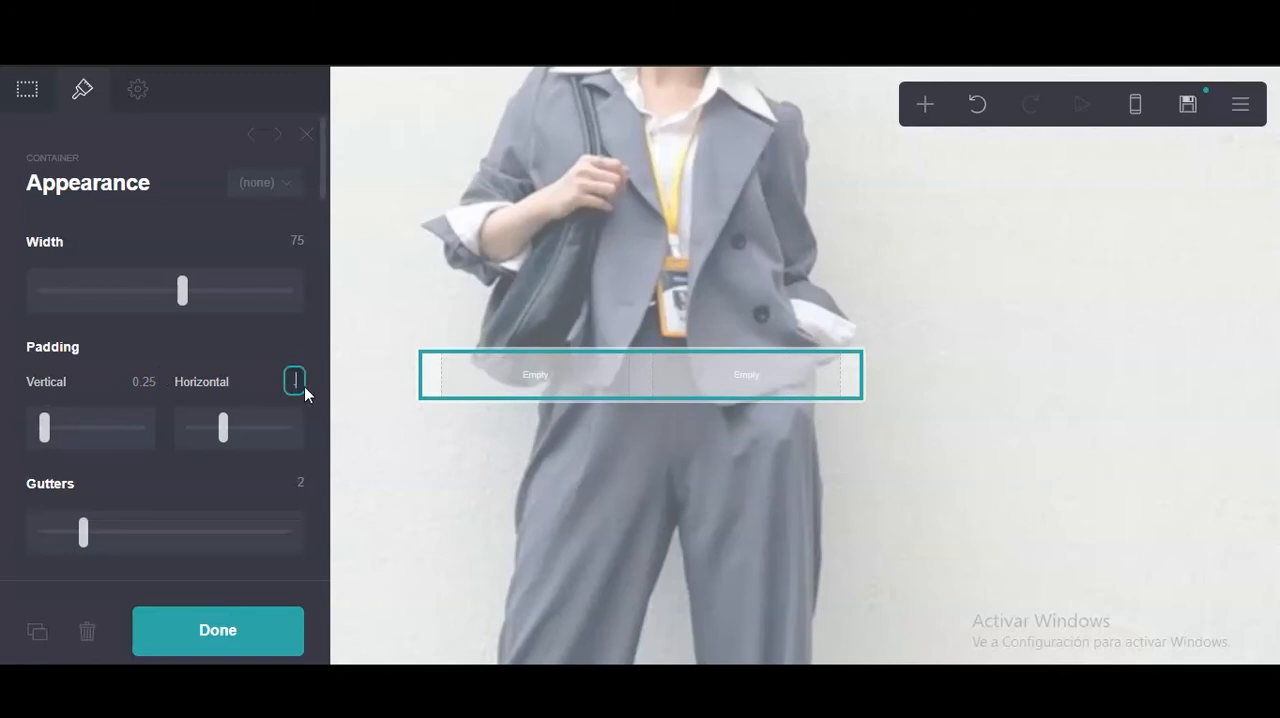
key("Return")
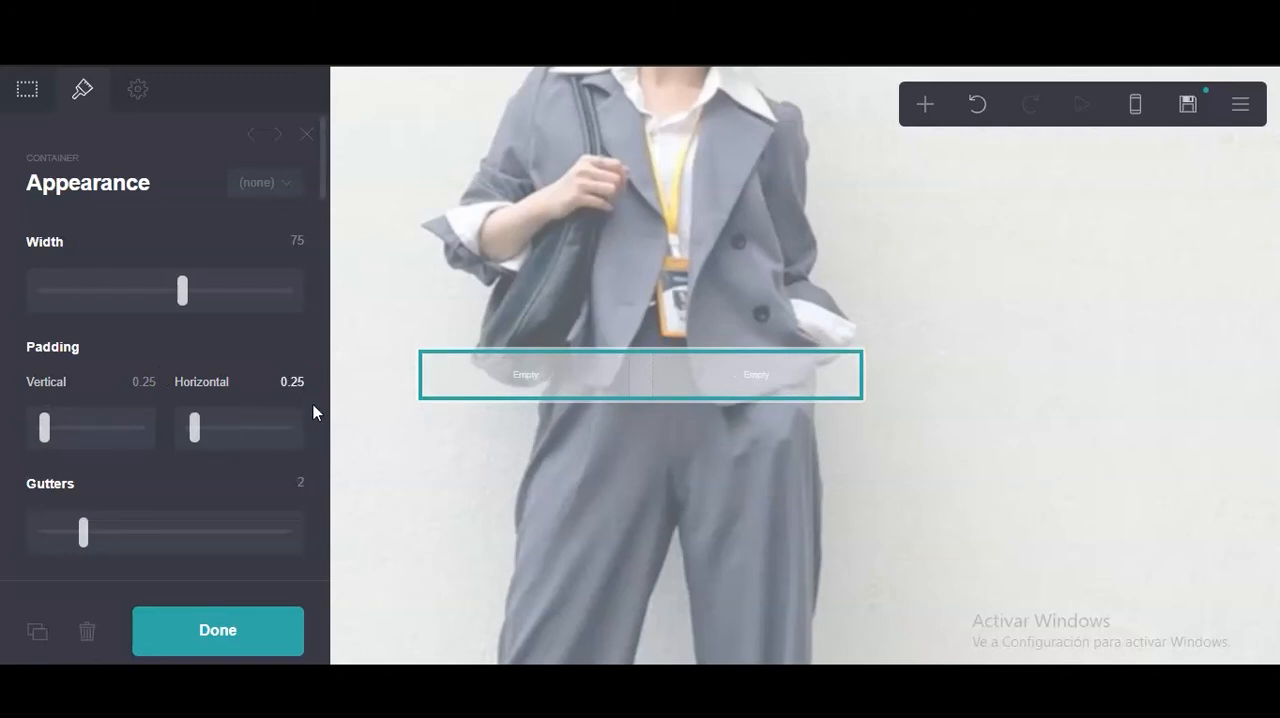
type("0.25")
key("Return")
Reduce the spacing of the container's contents to 0.375.
scroll(269, 406, "down", 6)
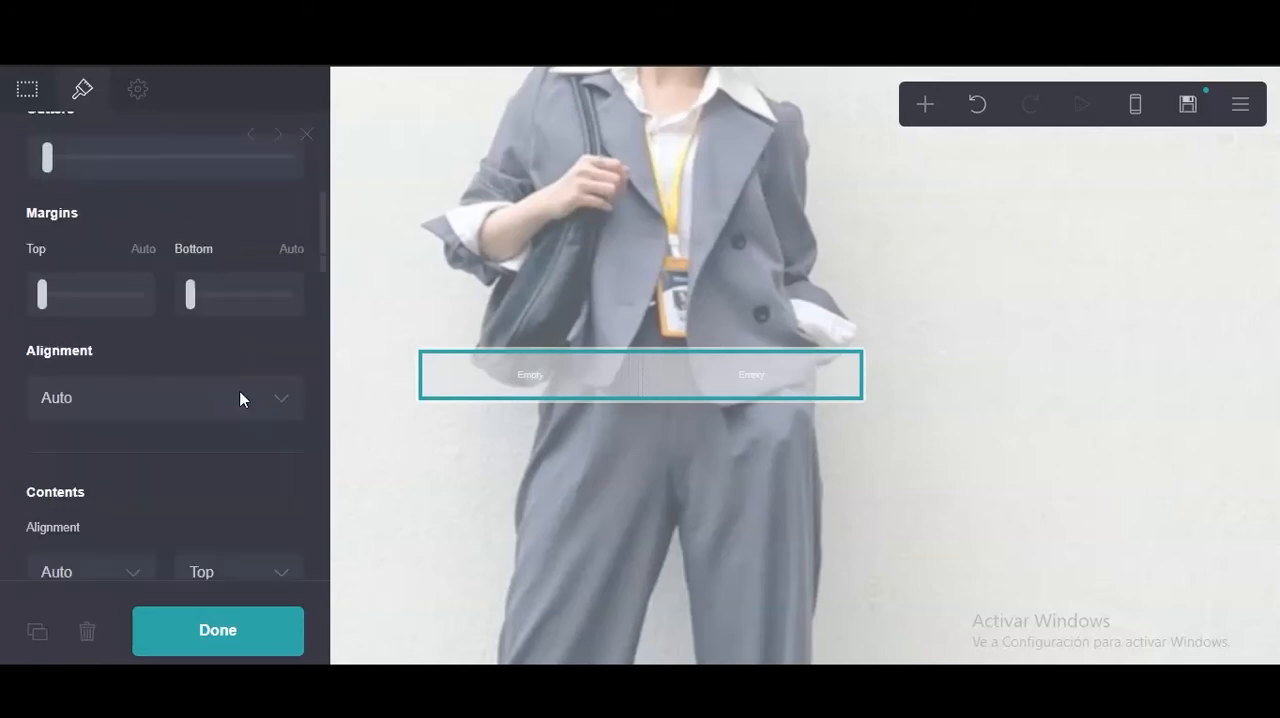
left_click_drag(73, 390, 57, 388)
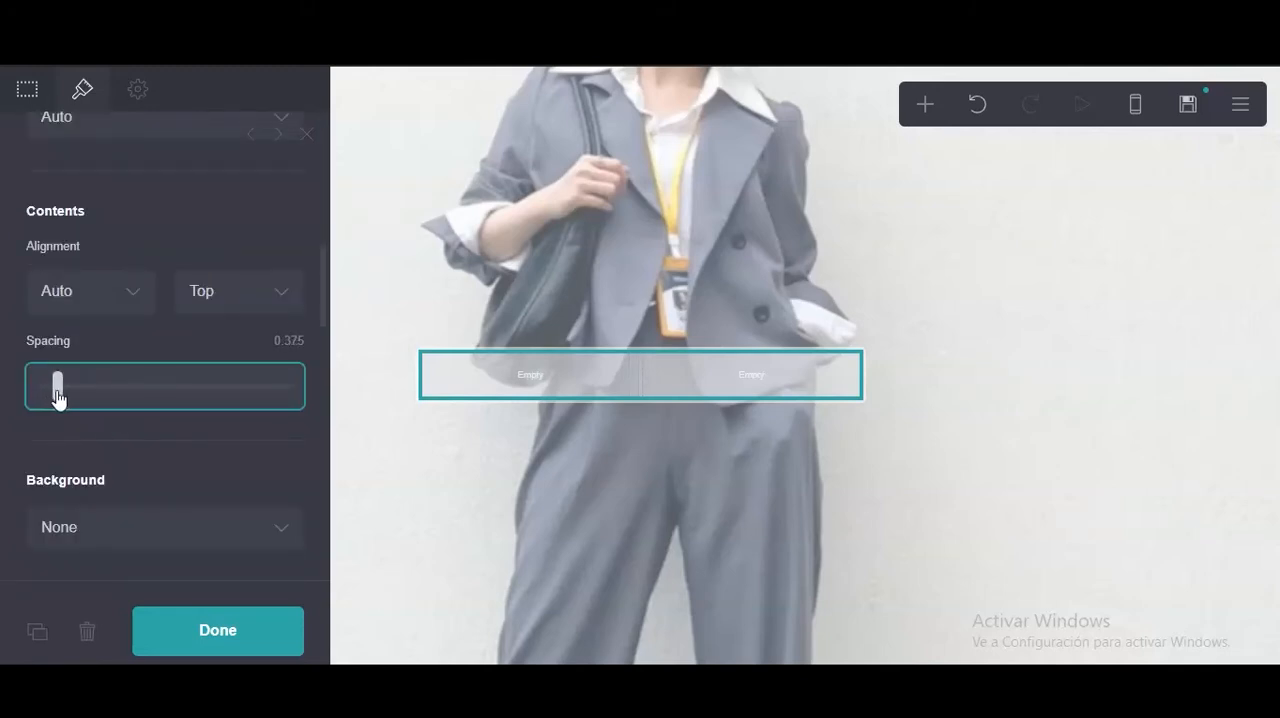
scroll(100, 470, "down", 3)
left_click(105, 250)
left_click(134, 200)
scroll(137, 282, "down", 1)
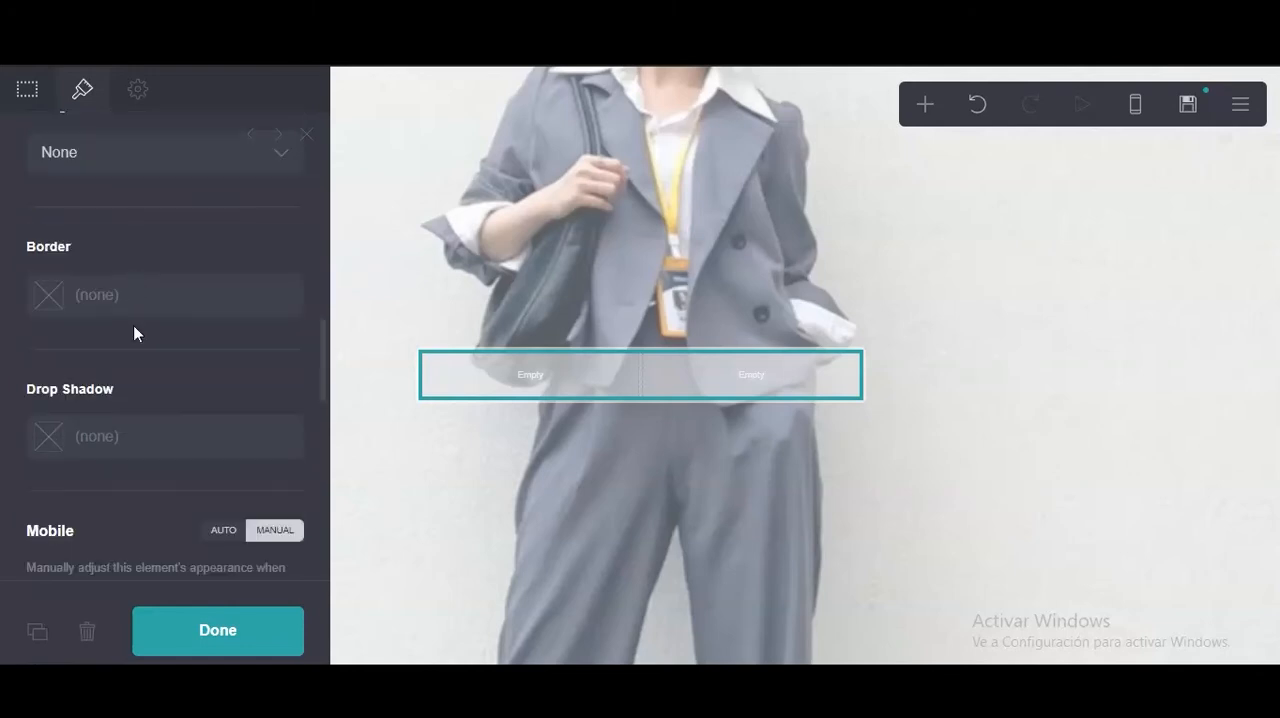
scroll(134, 330, "up", 10)
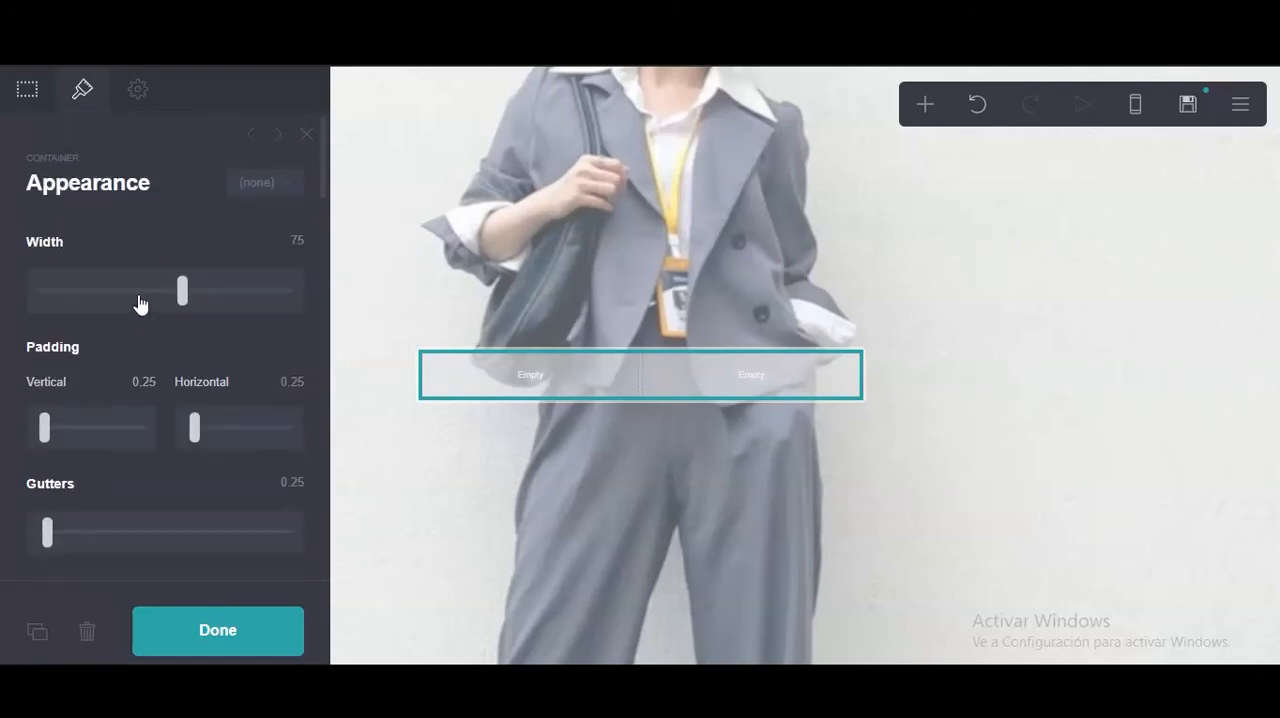
Insert an image element in the container's left column and upload the photo of the woman making a peace sign.
left_click(31, 100)
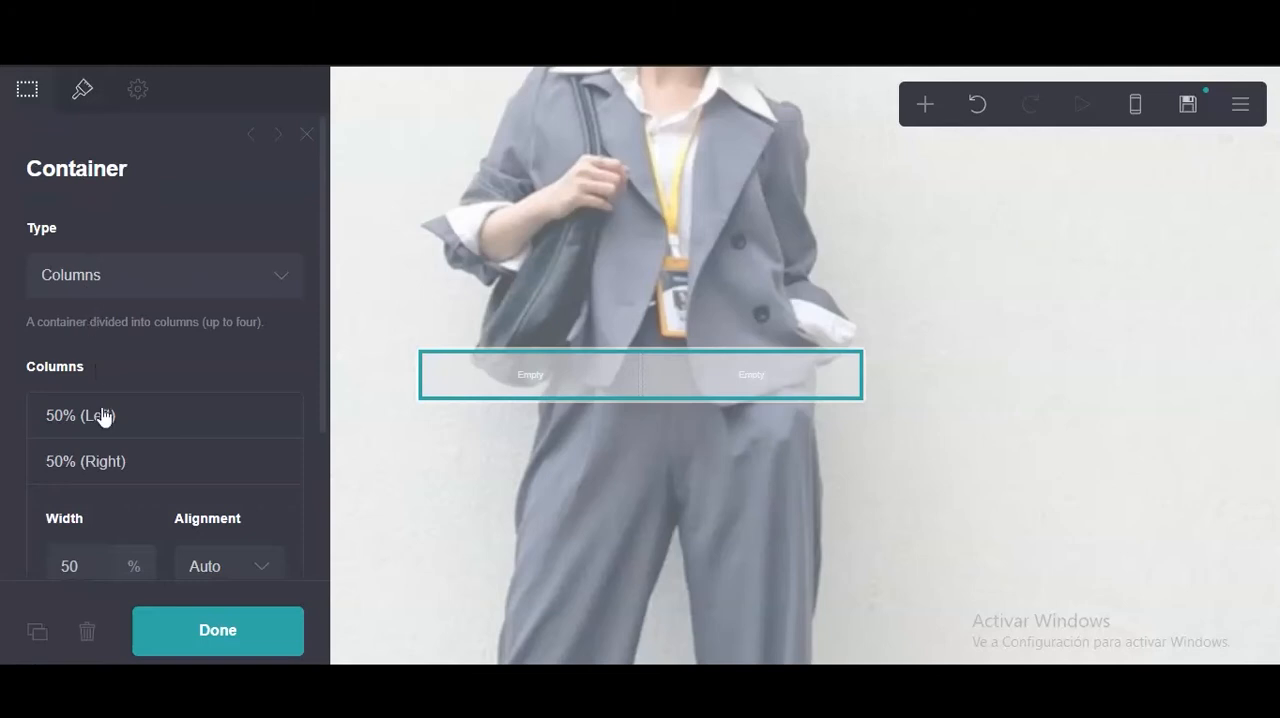
left_click(111, 466)
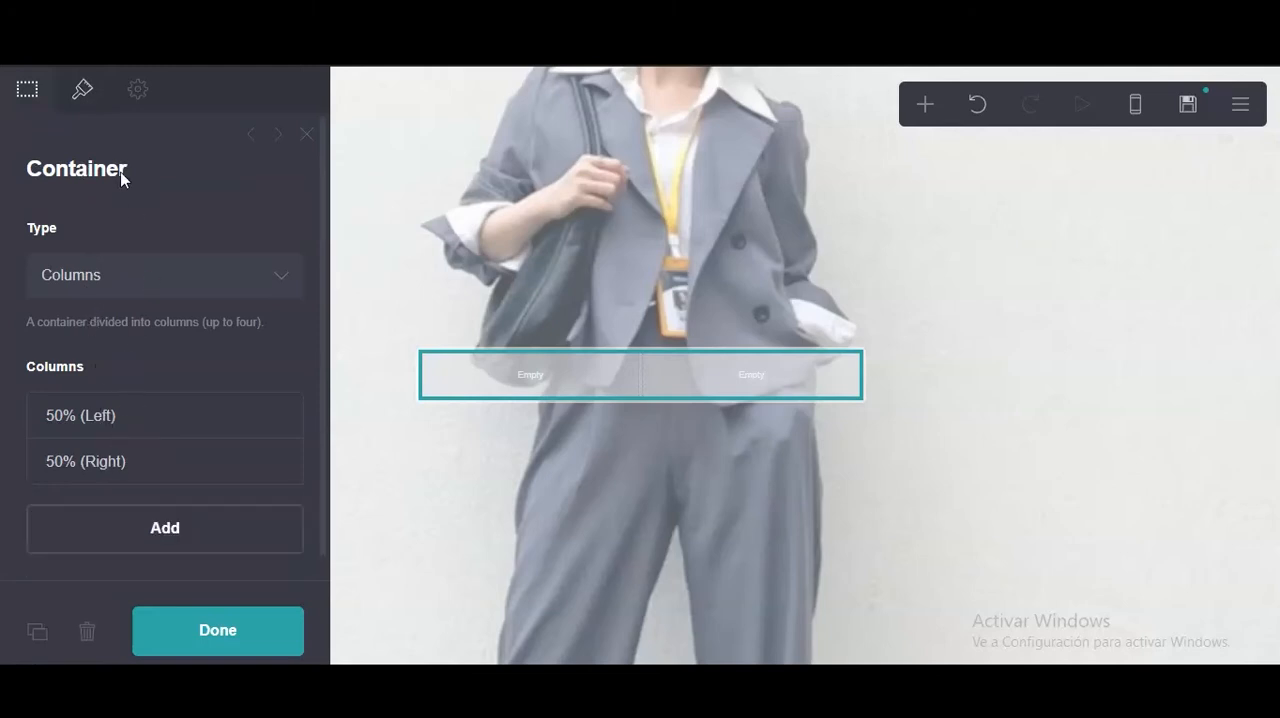
left_click(918, 108)
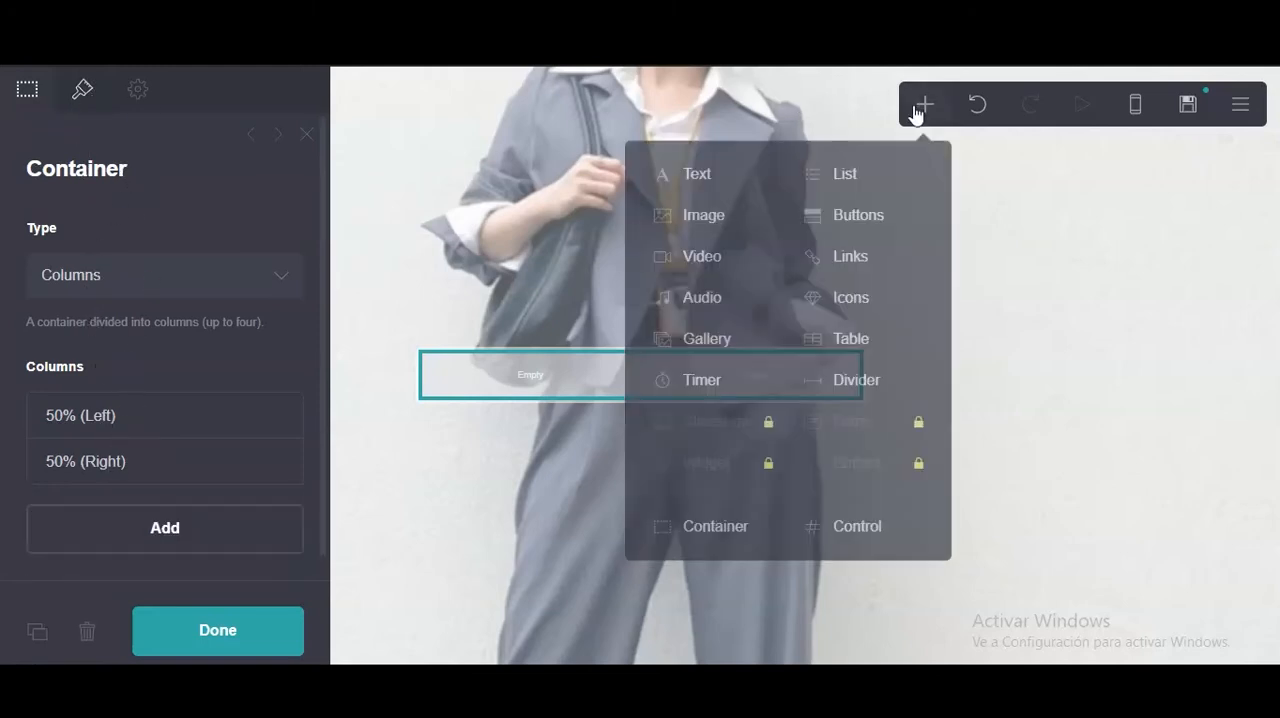
left_click(705, 222)
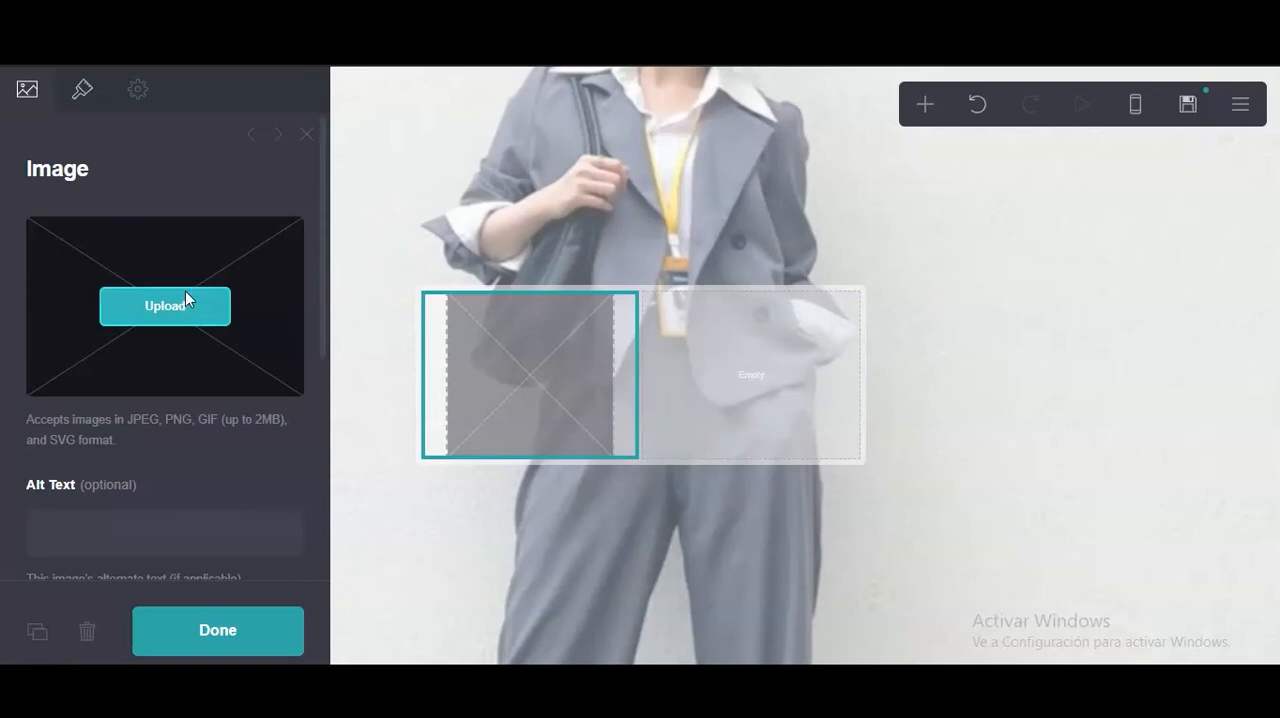
left_click(189, 296)
double_click(353, 318)
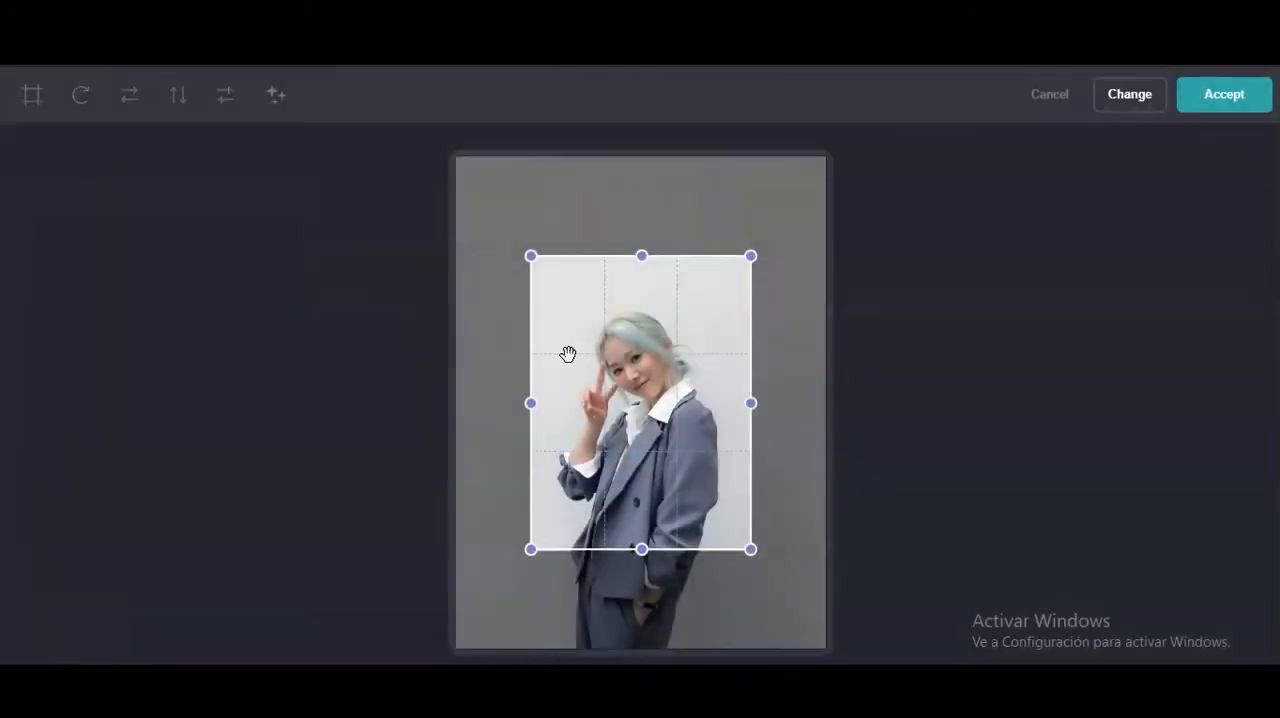
Crop the uploaded photo to a roughly square area around the woman's head and upper body and accept it.
left_click(29, 94)
left_click_drag(751, 366, 703, 398)
left_click_drag(549, 386, 604, 416)
left_click(1270, 98)
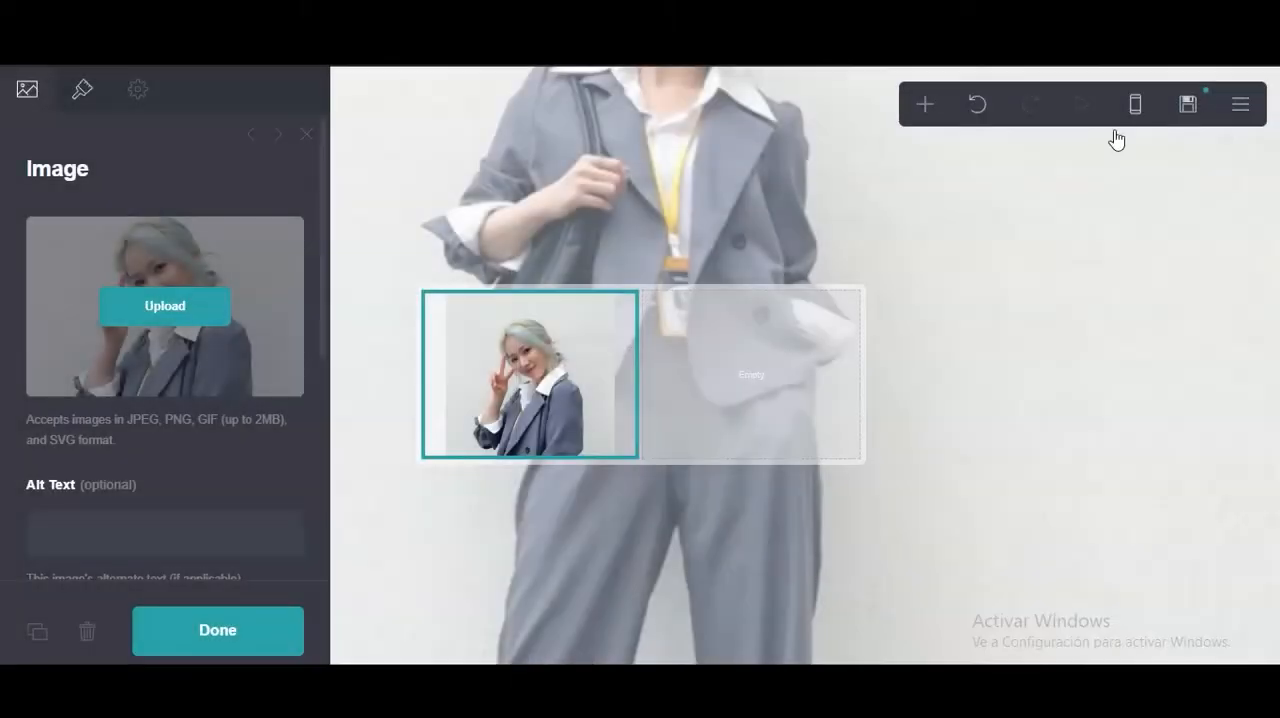
Set the image's width to Full and its height to 14.75.
left_click(82, 92)
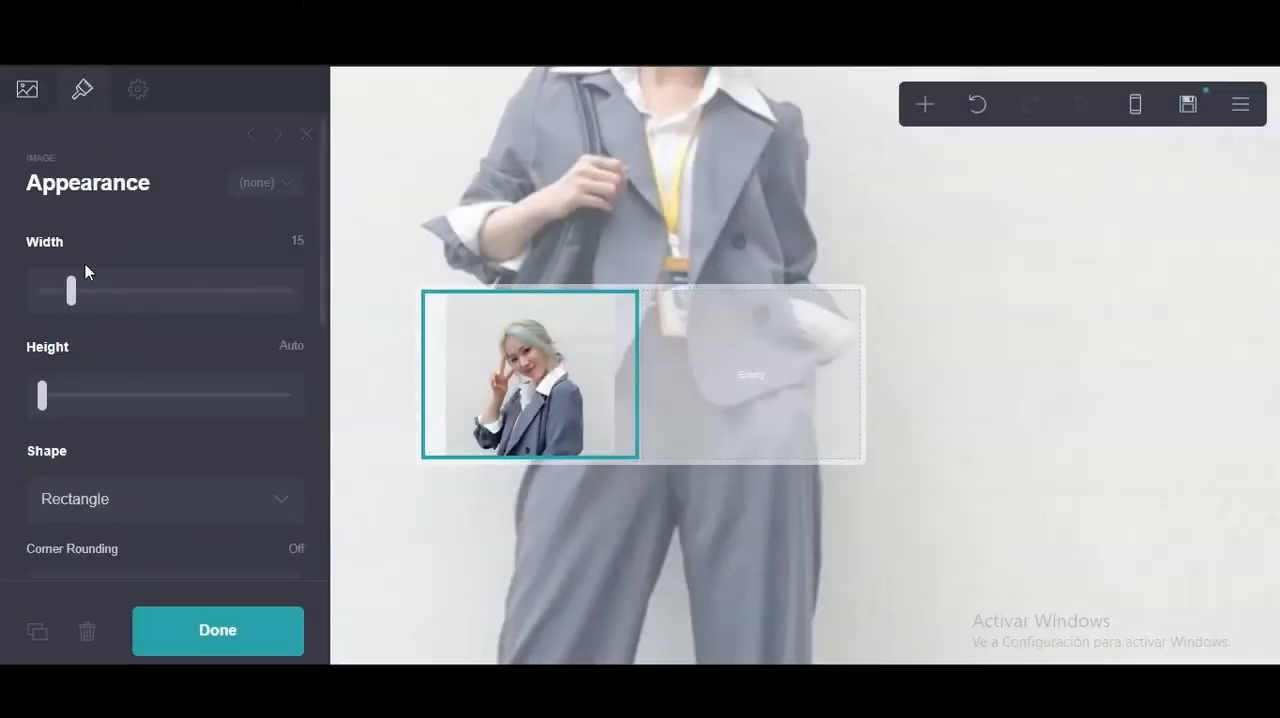
left_click_drag(70, 290, 276, 294)
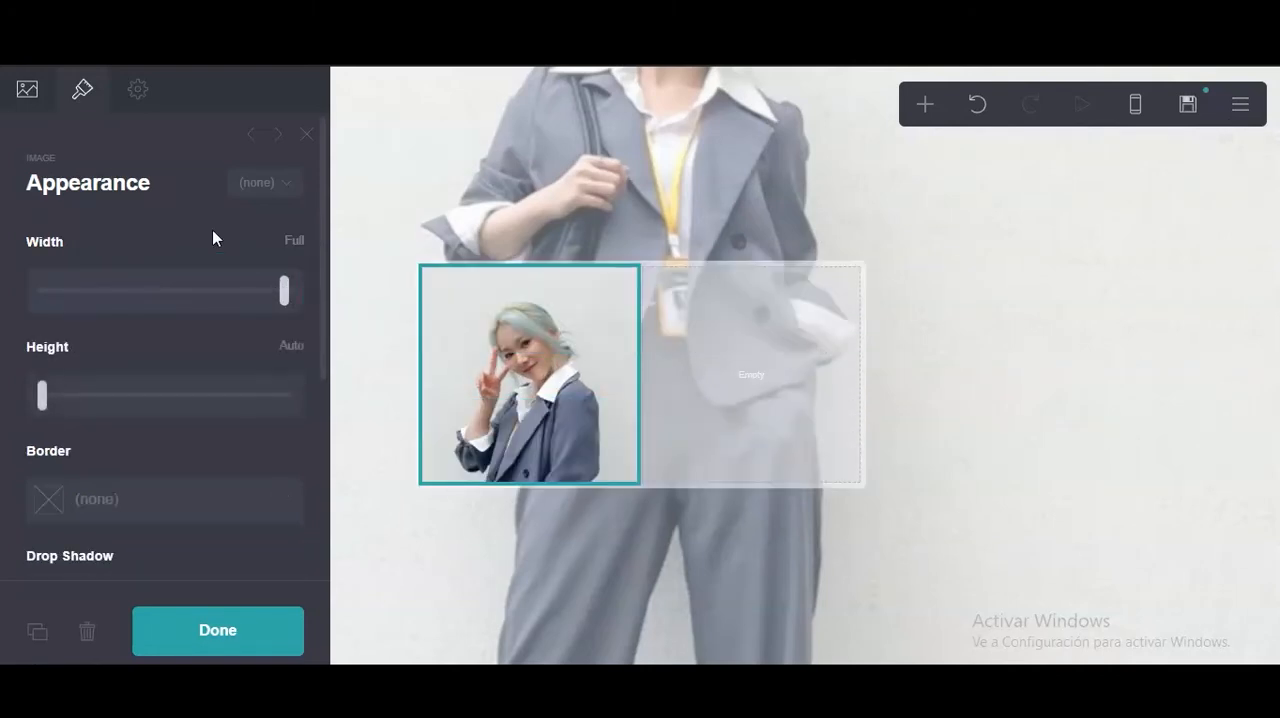
left_click_drag(37, 396, 111, 395)
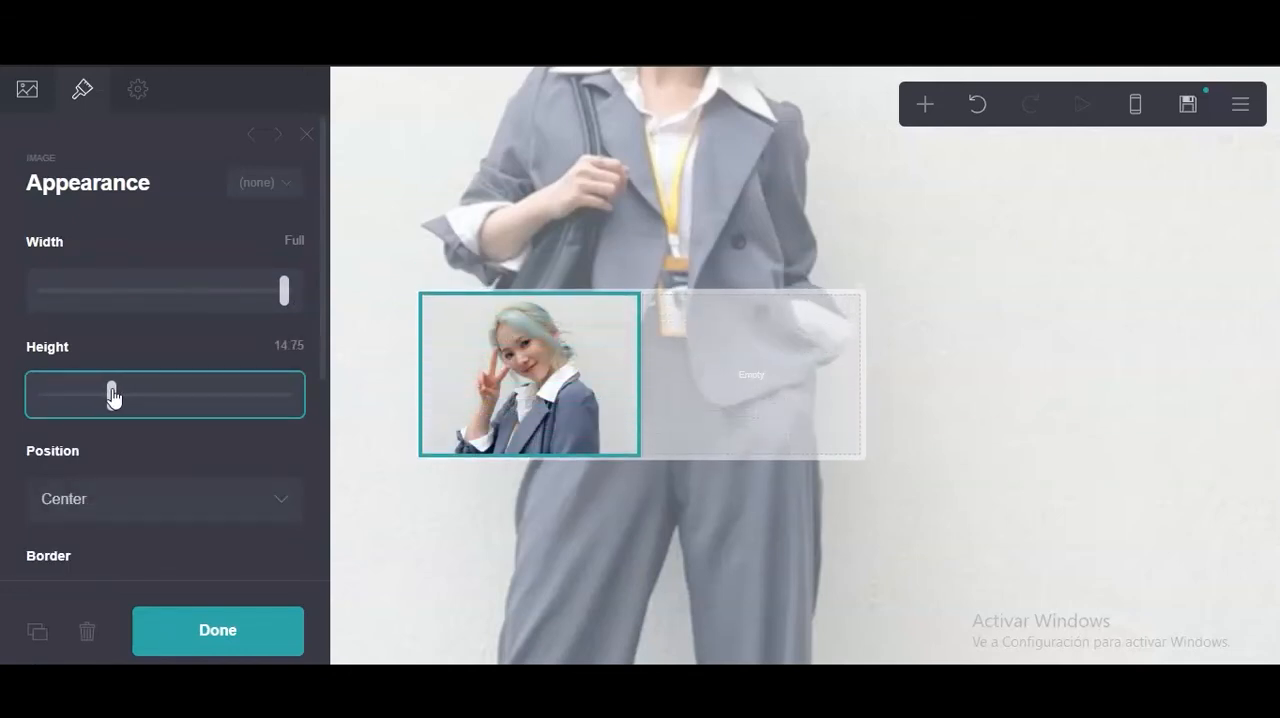
Try a solid black (#000000) border on the image.
scroll(120, 335, "down", 4)
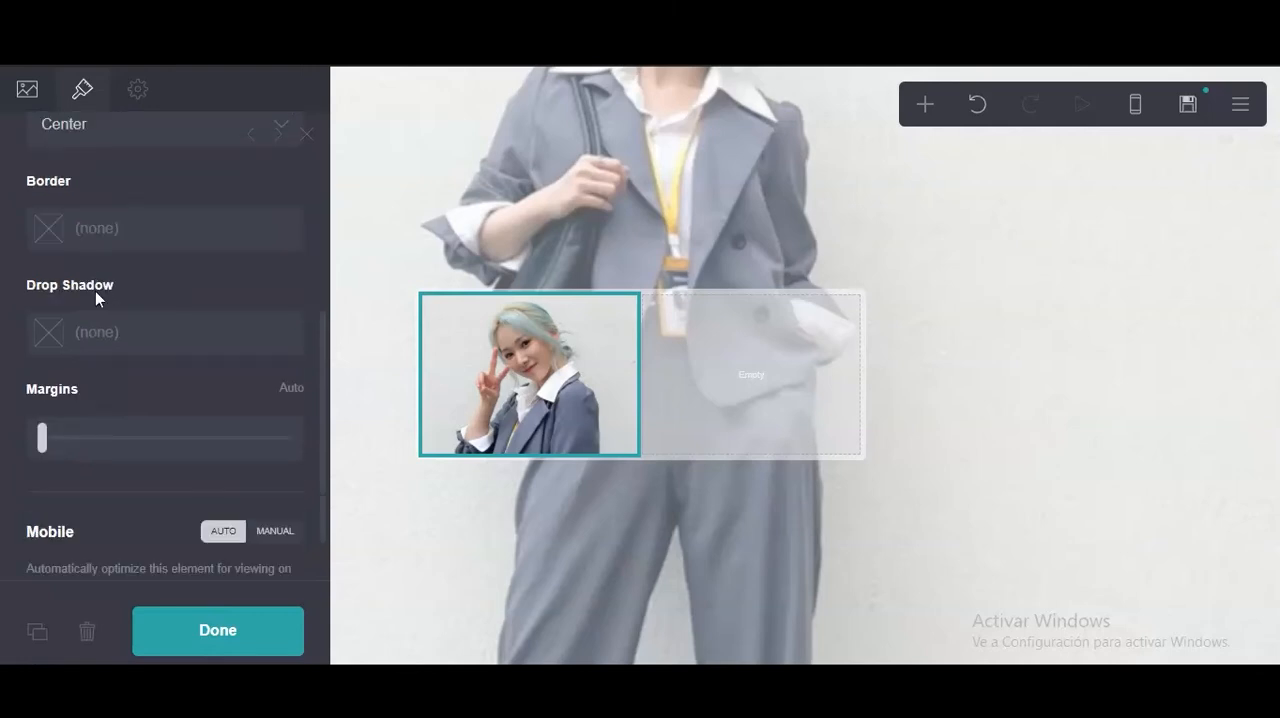
scroll(106, 300, "up", 4)
scroll(114, 350, "down", 2)
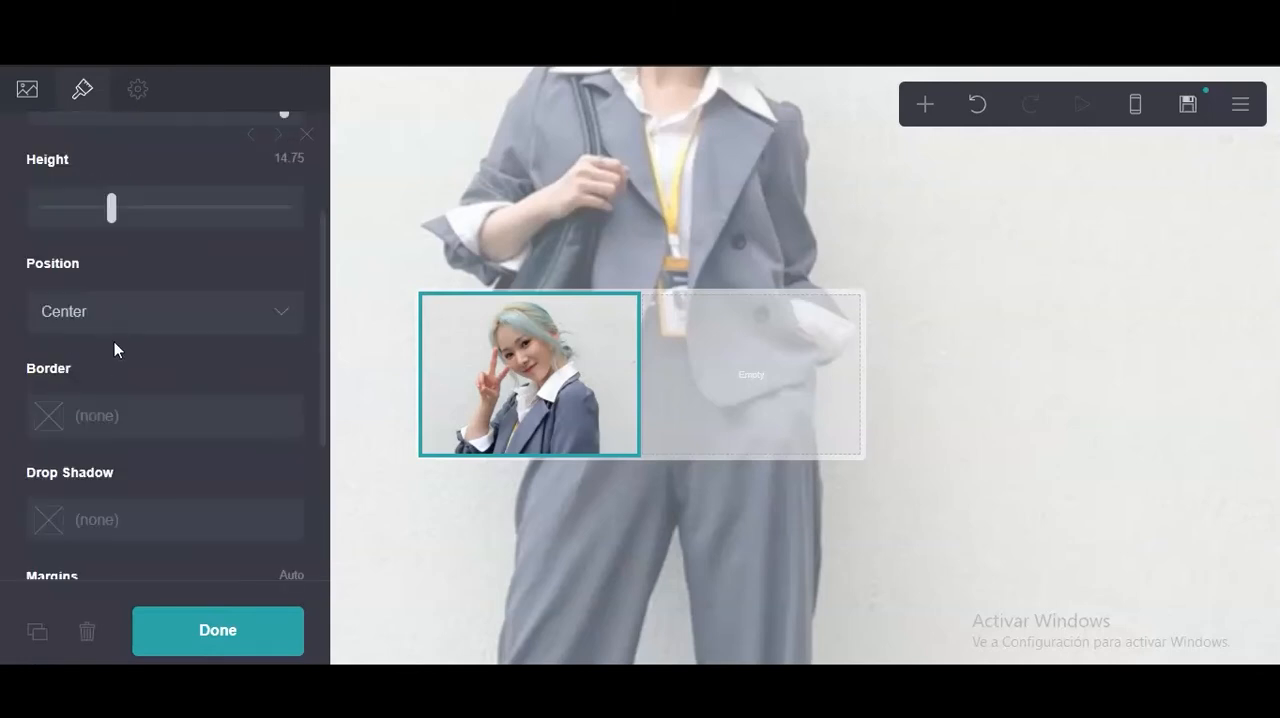
scroll(60, 205, "up", 2)
scroll(107, 274, "down", 2)
left_click(165, 415)
scroll(120, 423, "down", 1)
left_click_drag(120, 423, 177, 600)
left_click(434, 427)
left_click(448, 402)
scroll(126, 429, "down", 1)
scroll(137, 407, "up", 1)
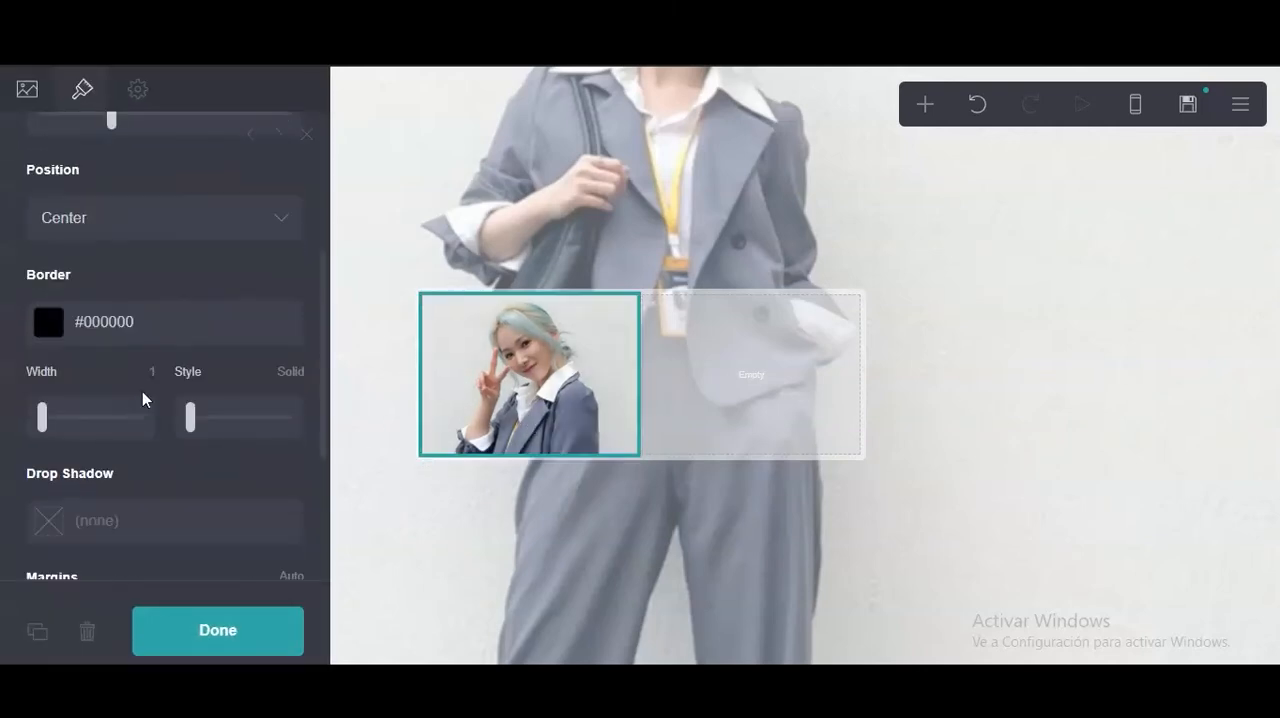
Clear the image's border color so that it has no border.
left_click(169, 332)
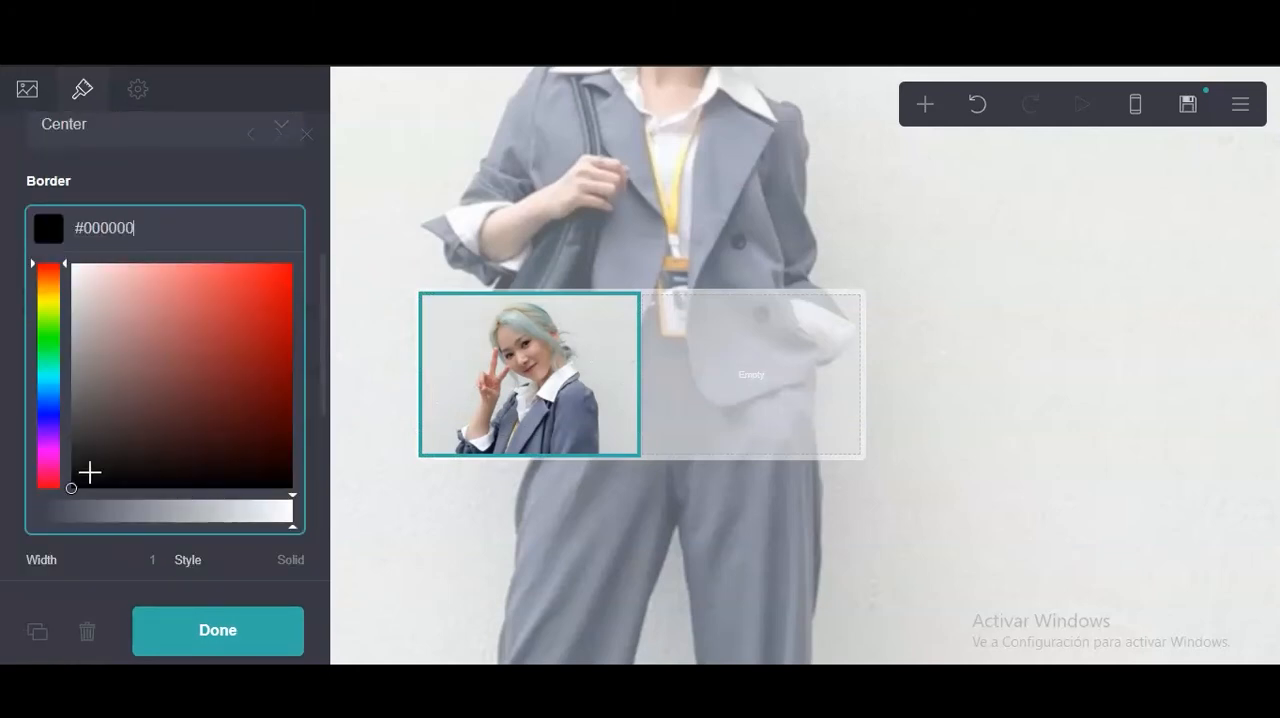
key("ctrl+a")
key("BackSpace")
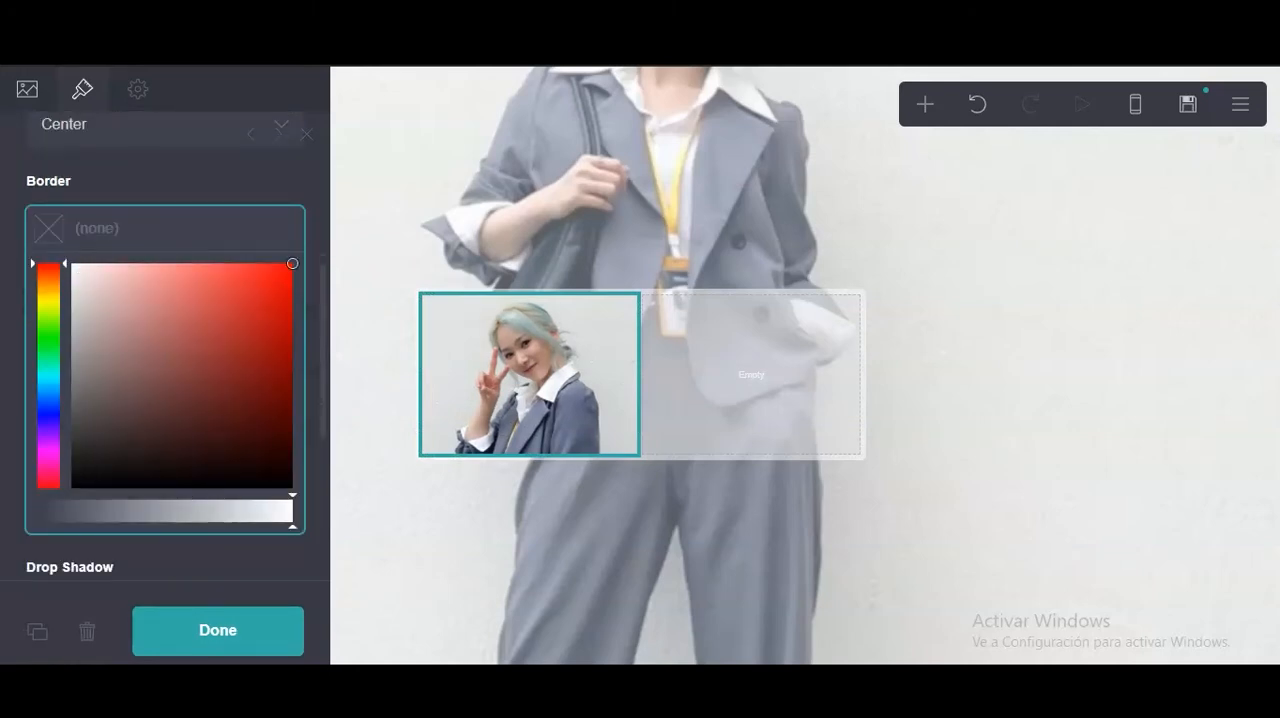
left_click(4, 357)
Look through the image's position choices and its link and loading options without changing them.
scroll(4, 357, "down", 1)
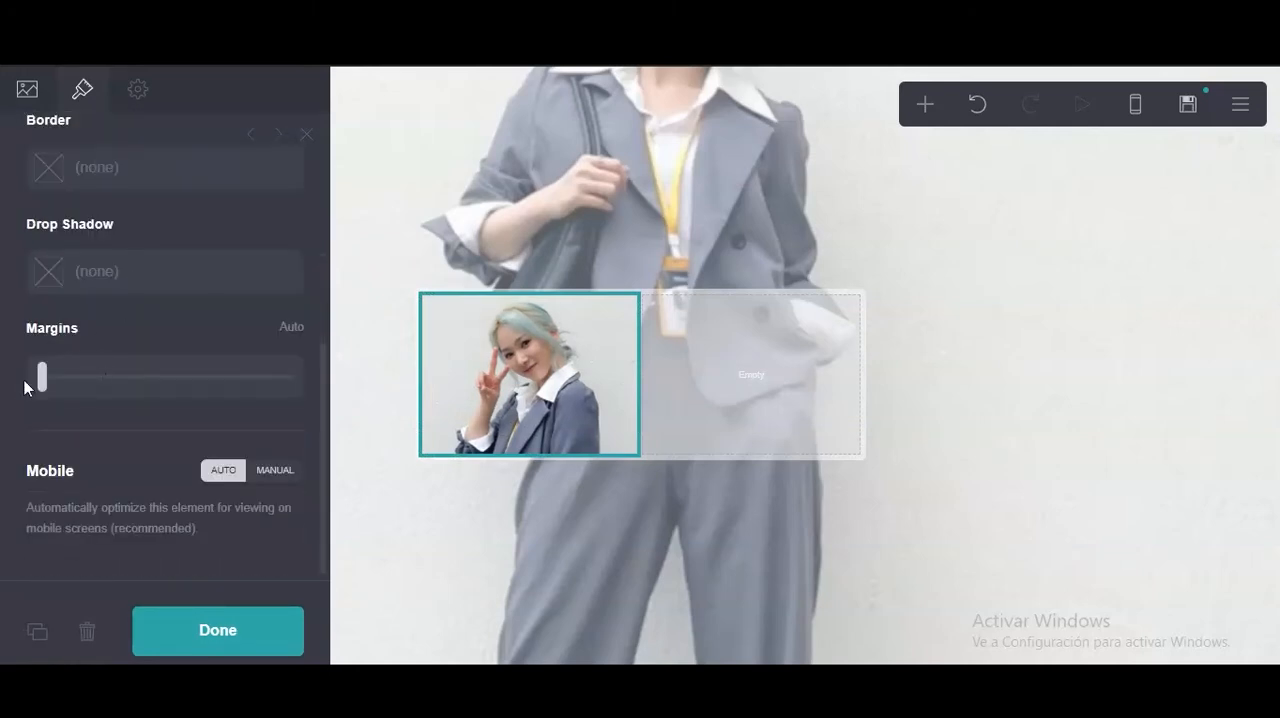
scroll(28, 389, "up", 3)
left_click(84, 333)
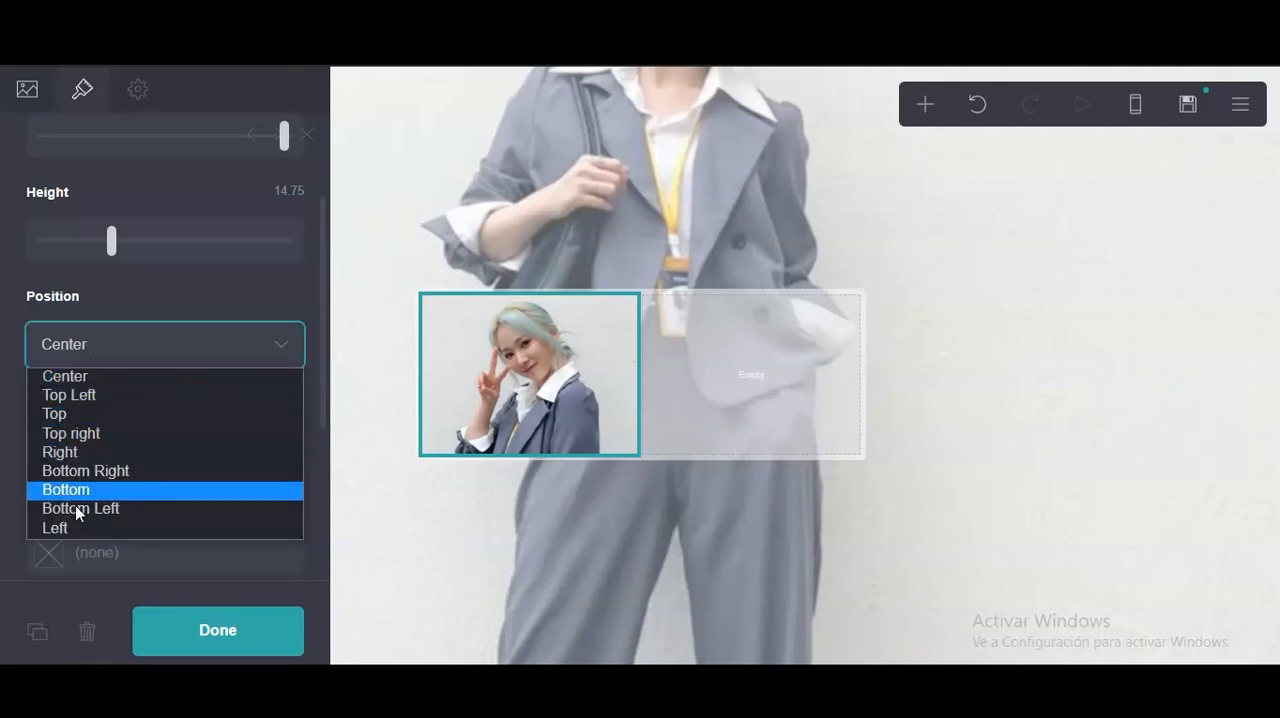
left_click(141, 267)
scroll(141, 267, "up", 3)
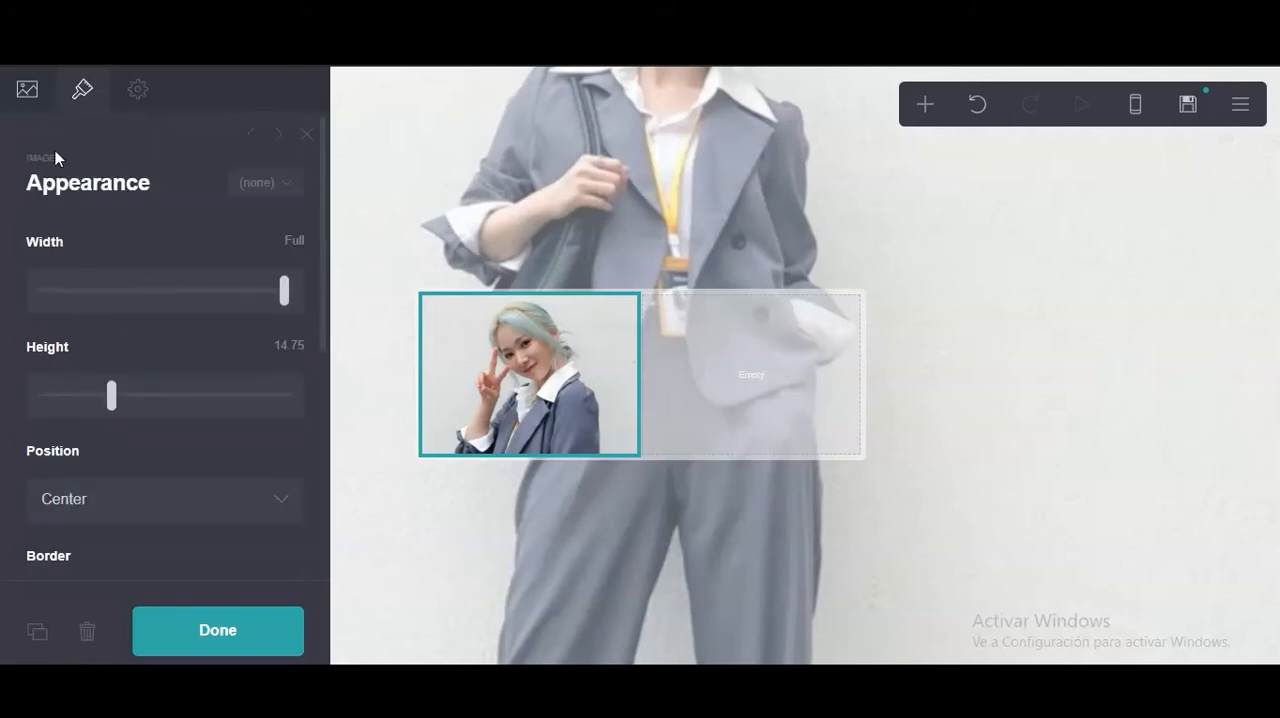
left_click(44, 115)
scroll(95, 272, "down", 5)
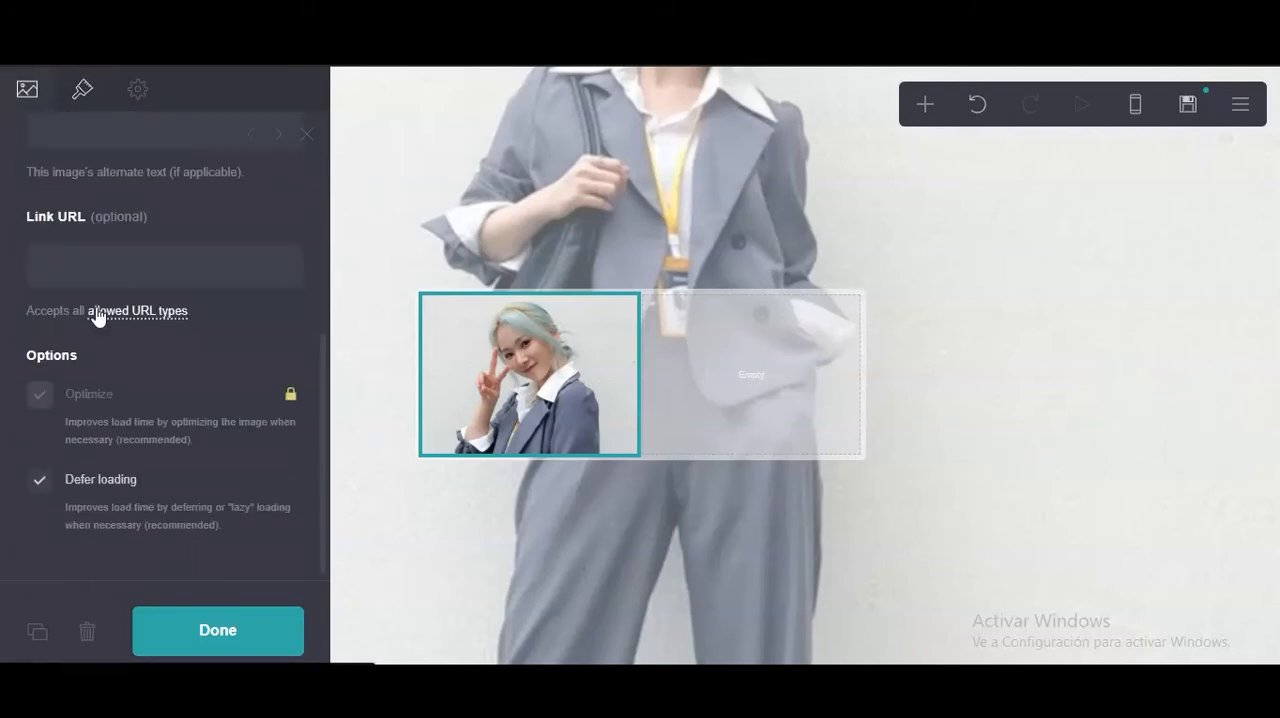
scroll(147, 276, "up", 5)
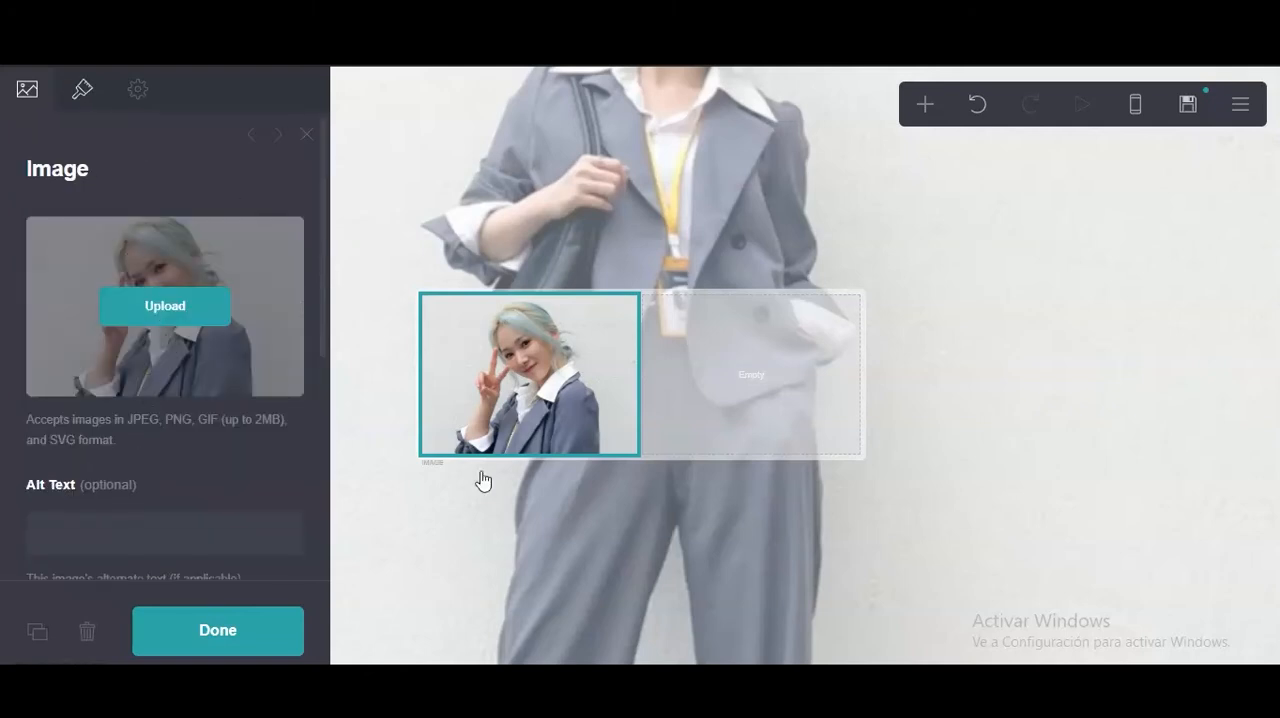
left_click(549, 425)
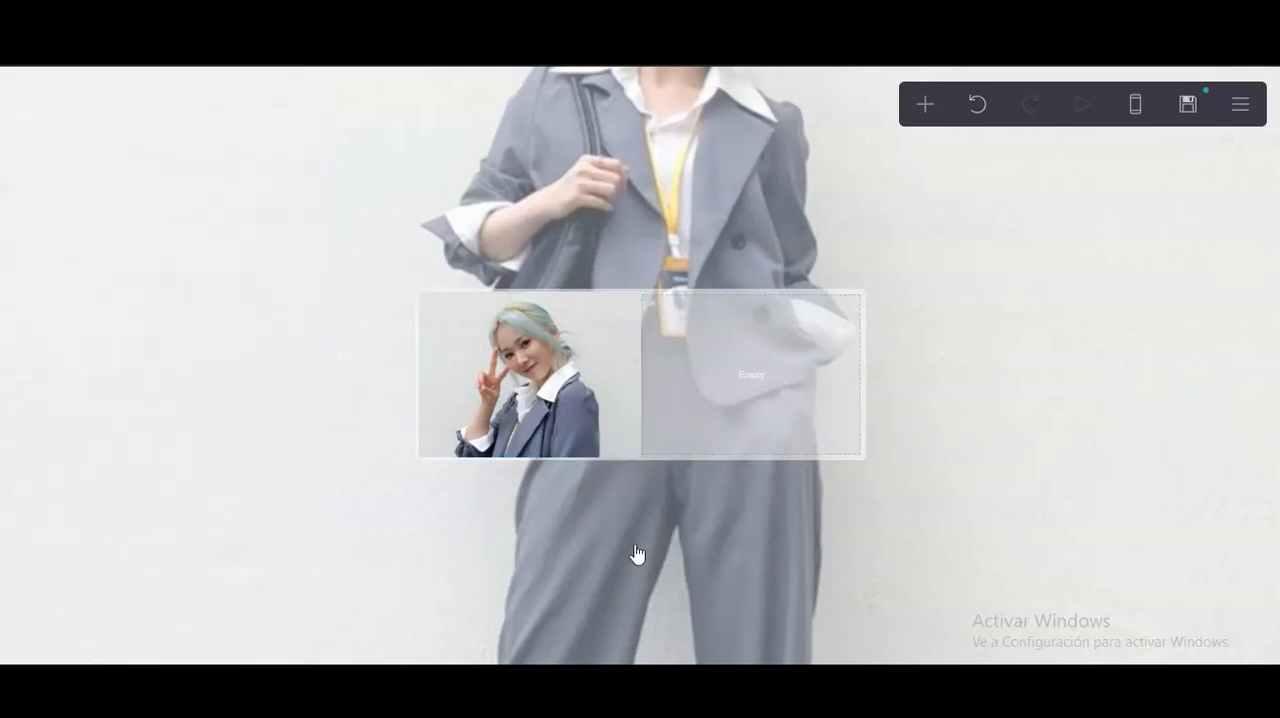
Undo the image's height change and set its width to Max.
key("ctrl+z")
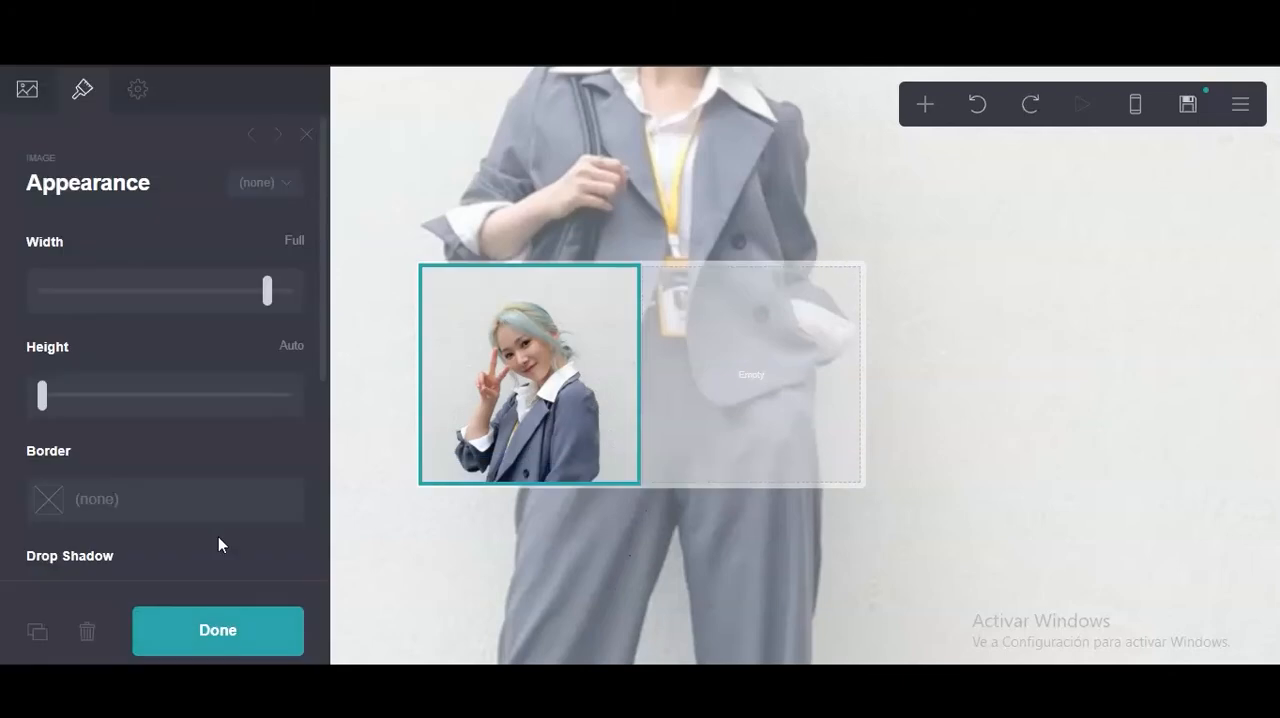
left_click_drag(266, 296, 260, 296)
Set the image's corner rounding to 1.375.
scroll(229, 354, "down", 2)
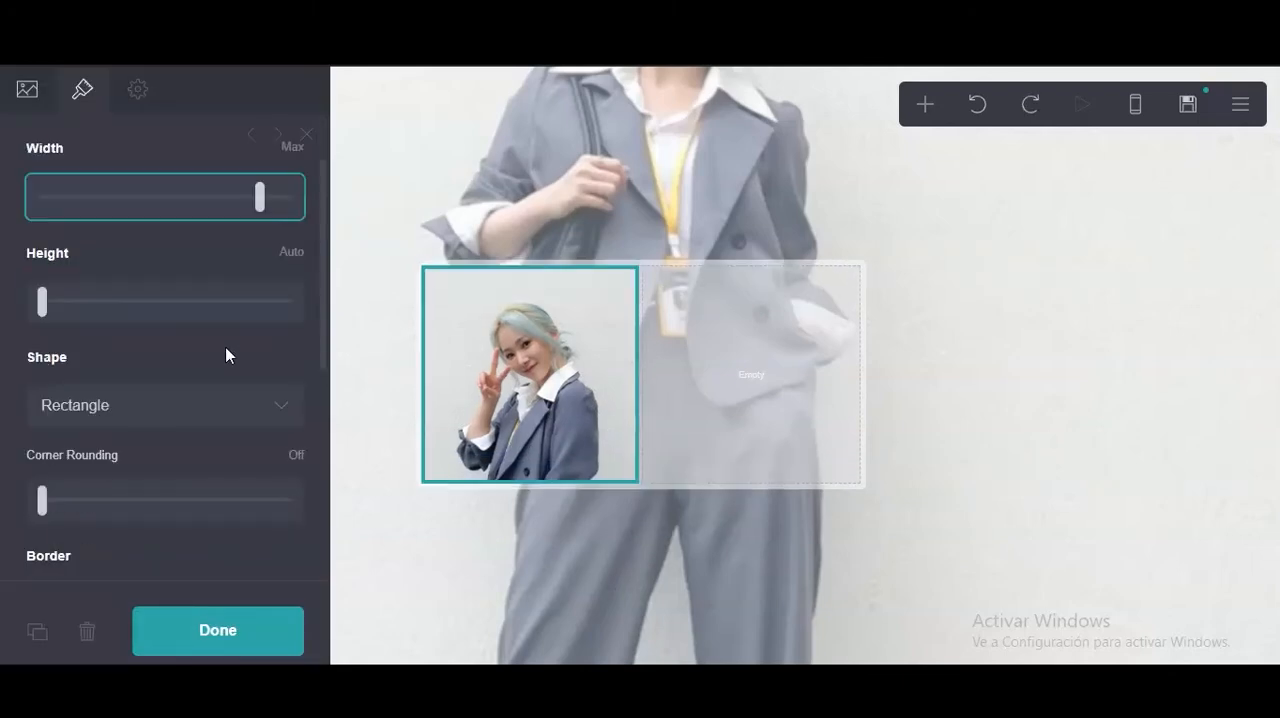
scroll(70, 318, "down", 1)
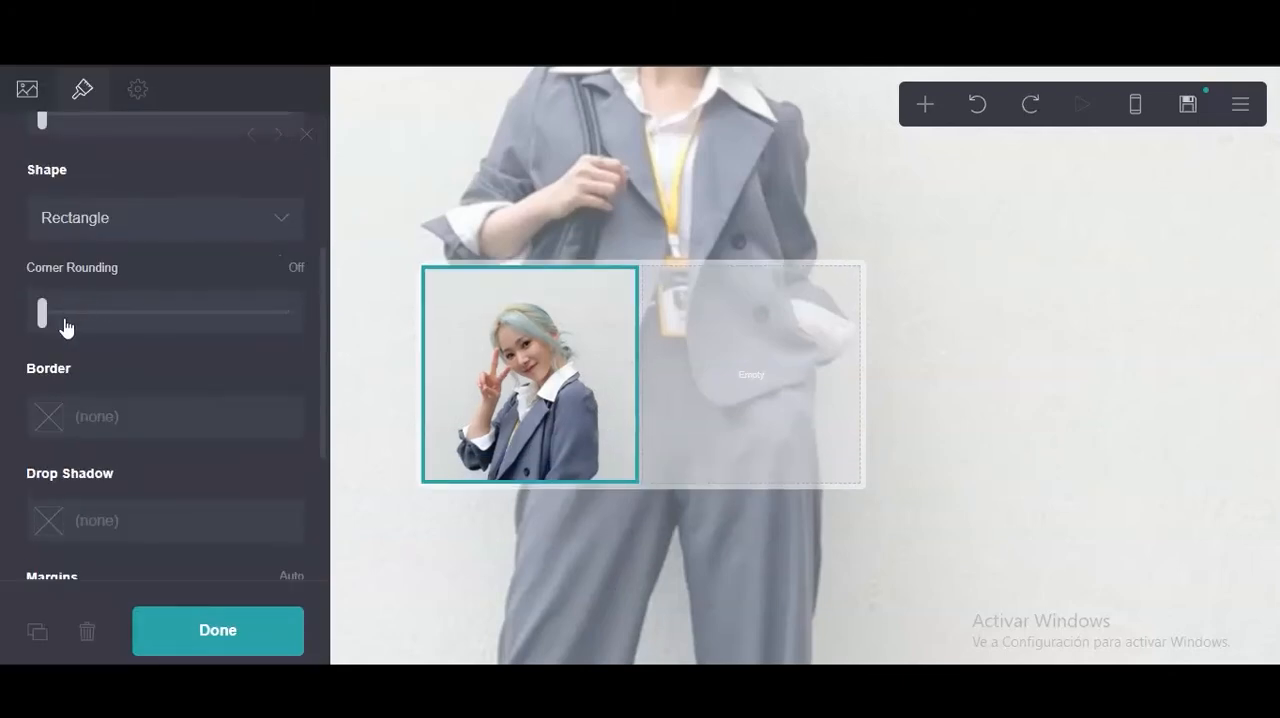
left_click_drag(45, 318, 157, 319)
left_click(595, 403)
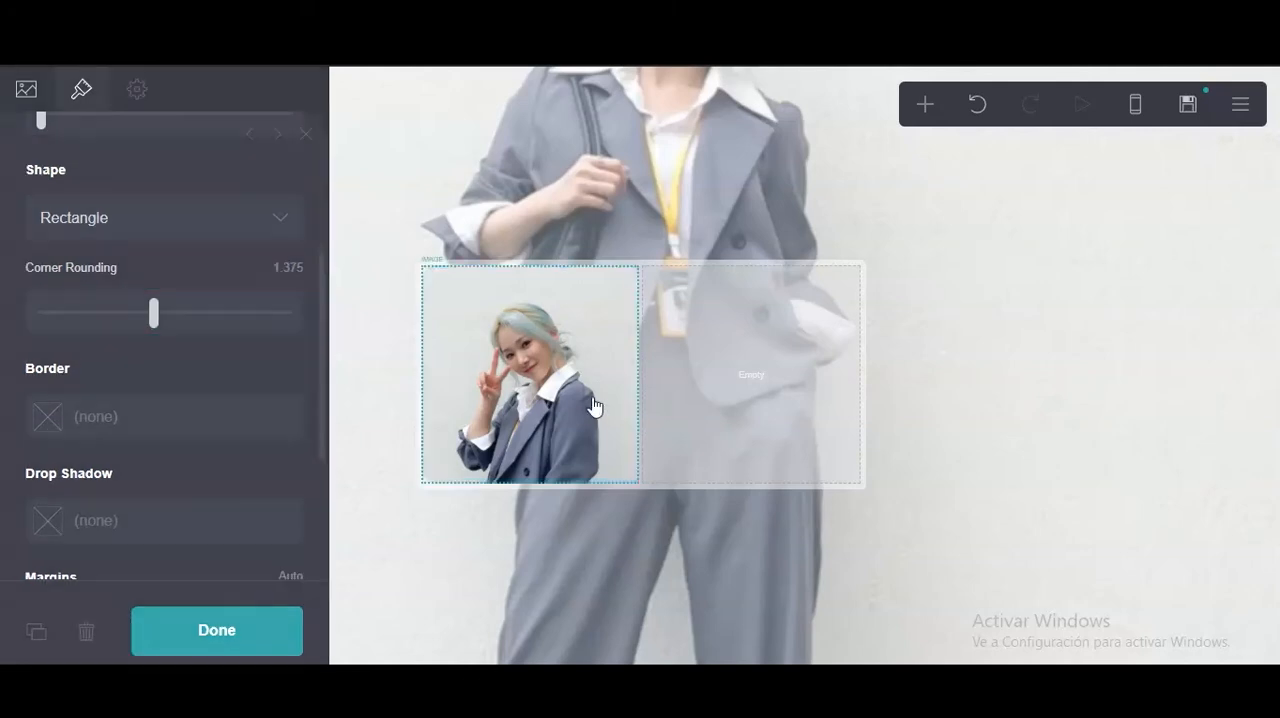
left_click(500, 425)
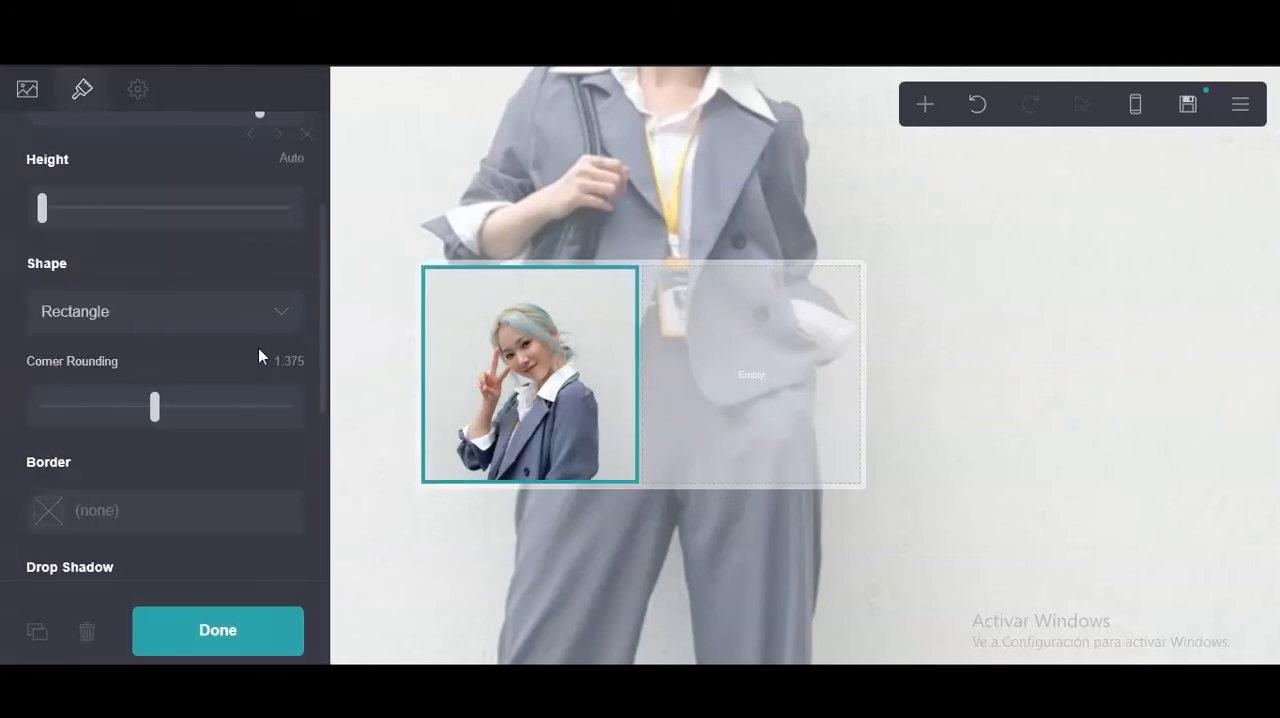
Reduce the image's corner rounding and keep its shape as Rectangle.
left_click_drag(152, 403, 87, 418)
left_click(130, 328)
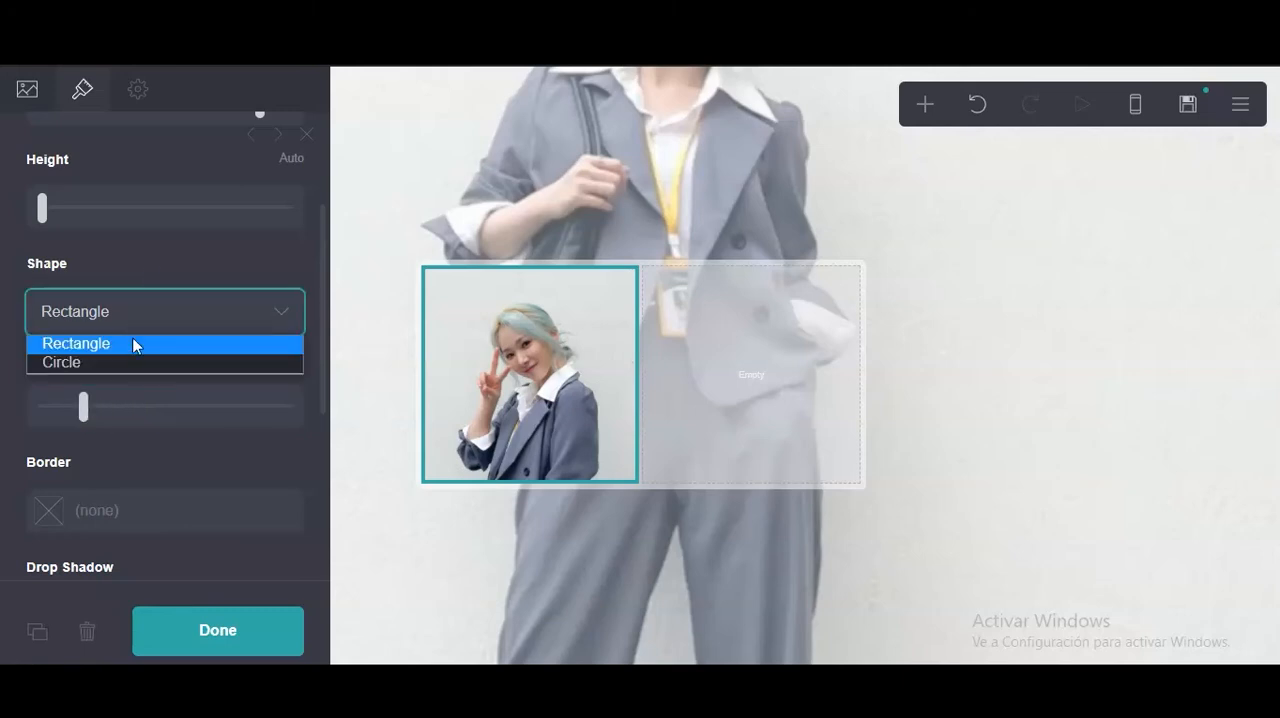
left_click(134, 345)
Set the image's height to 14 and close its settings.
scroll(52, 302, "up", 2)
left_click_drag(41, 394, 109, 398)
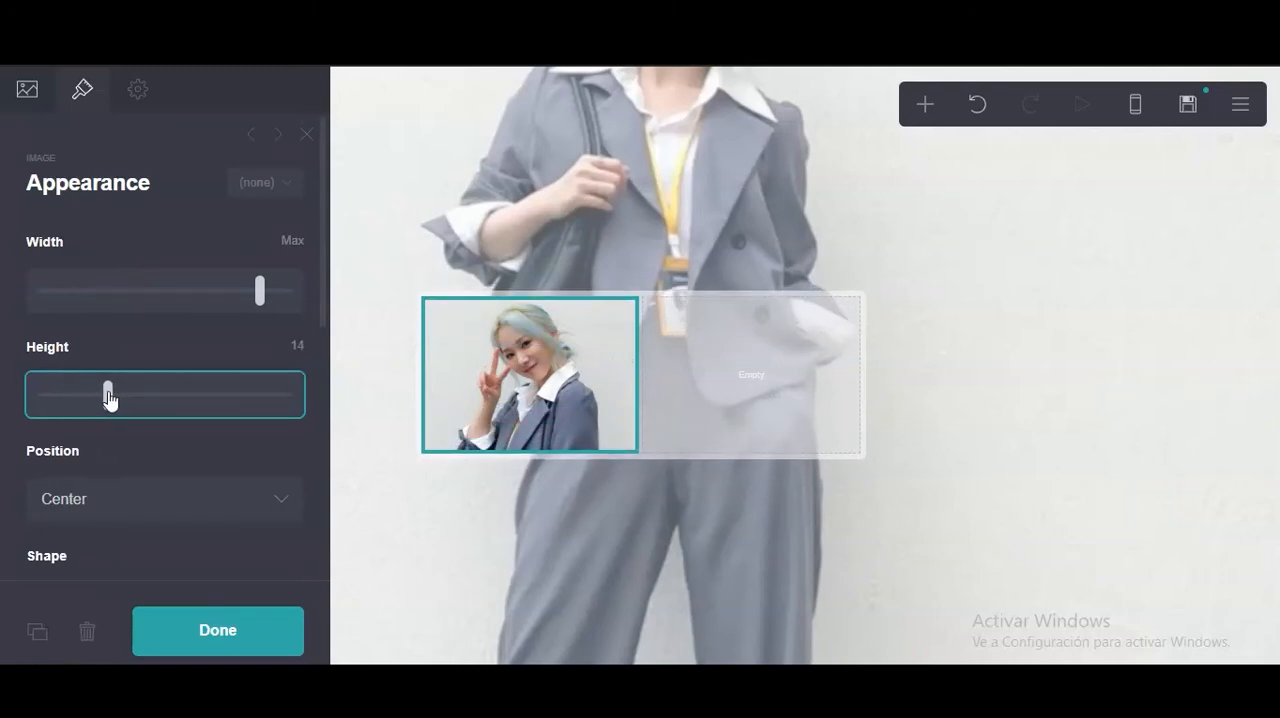
left_click(514, 358)
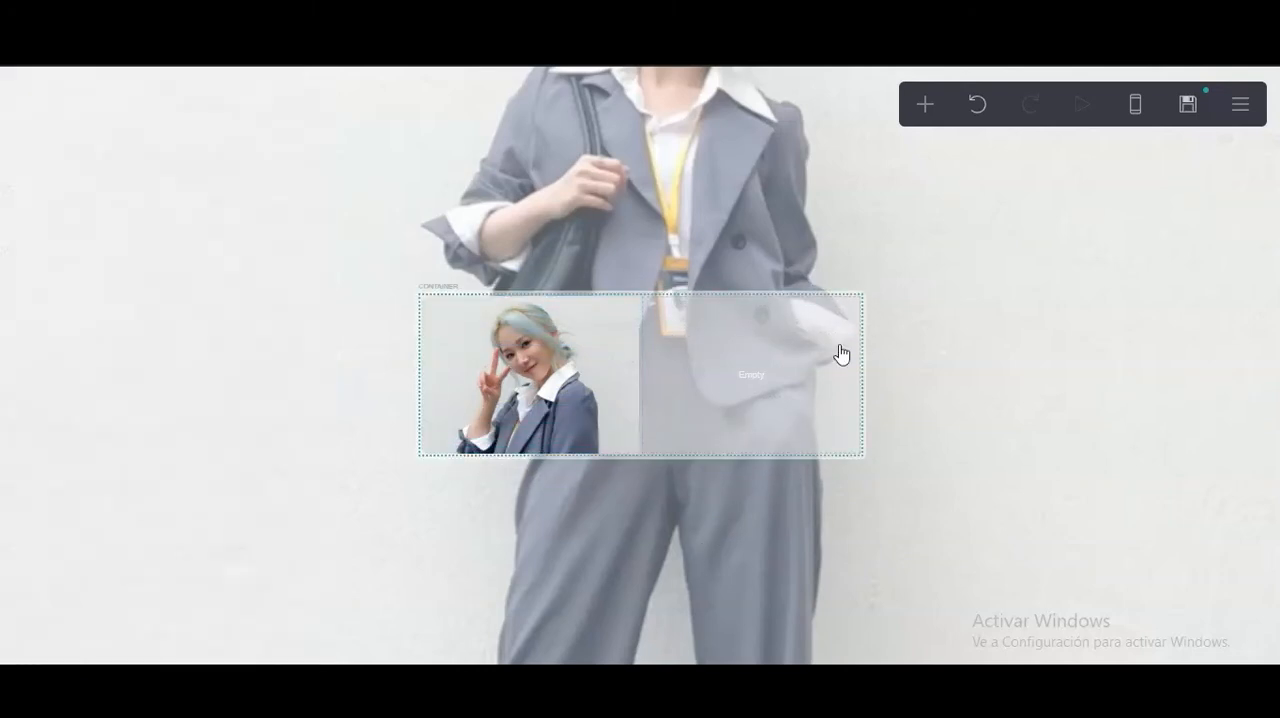
Add a text element below the two-column container and set its font to Heebo.
left_click(924, 104)
left_click(660, 176)
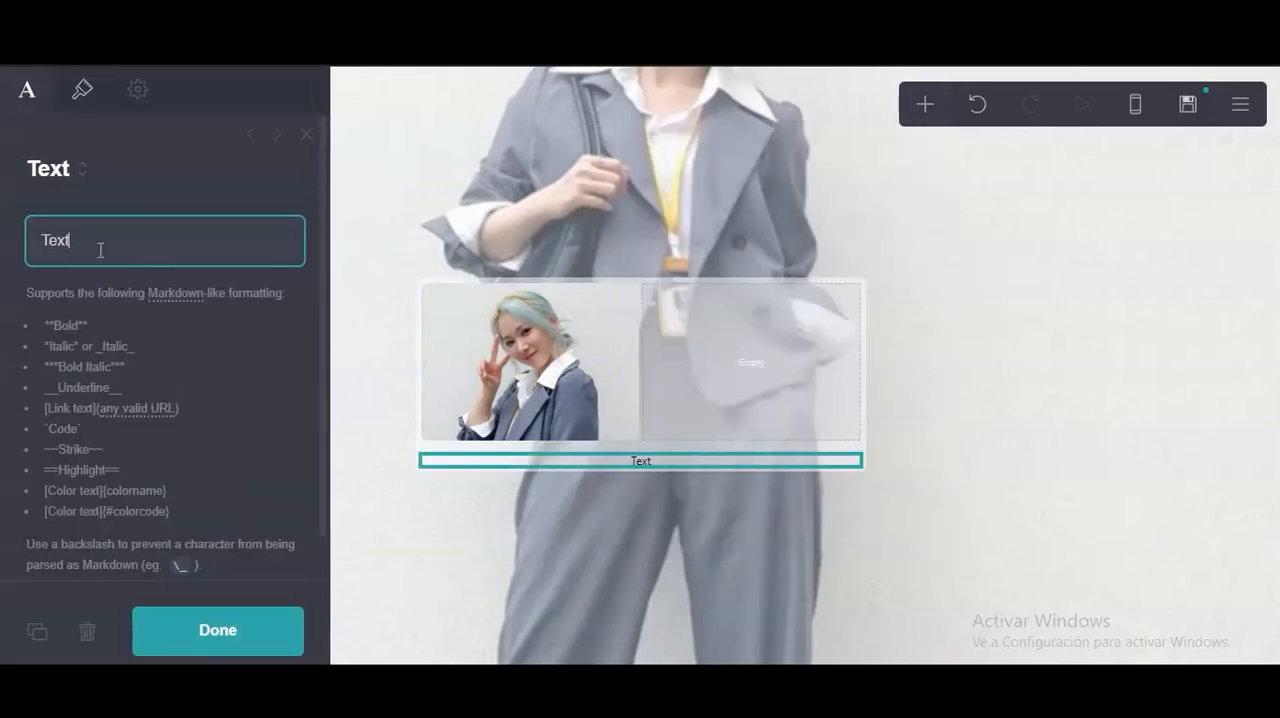
left_click(85, 90)
left_click(136, 398)
scroll(158, 140, "down", 10)
scroll(149, 116, "down", 10)
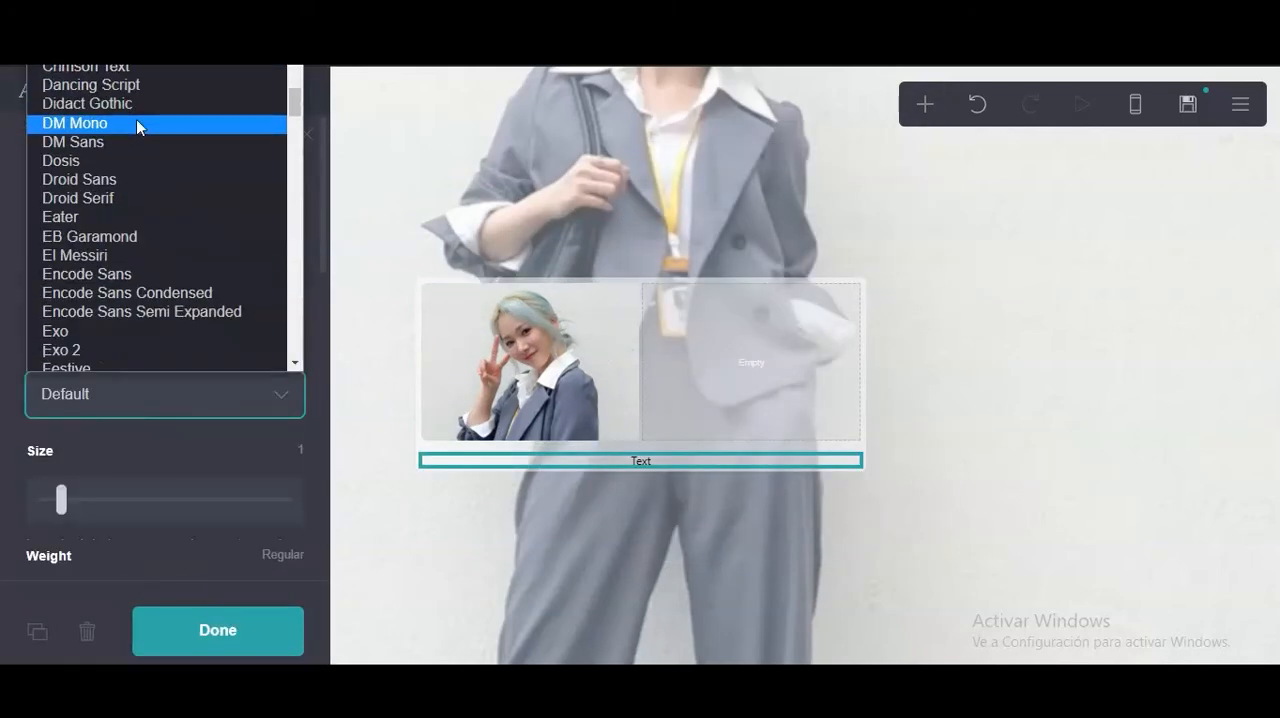
scroll(137, 140, "down", 6)
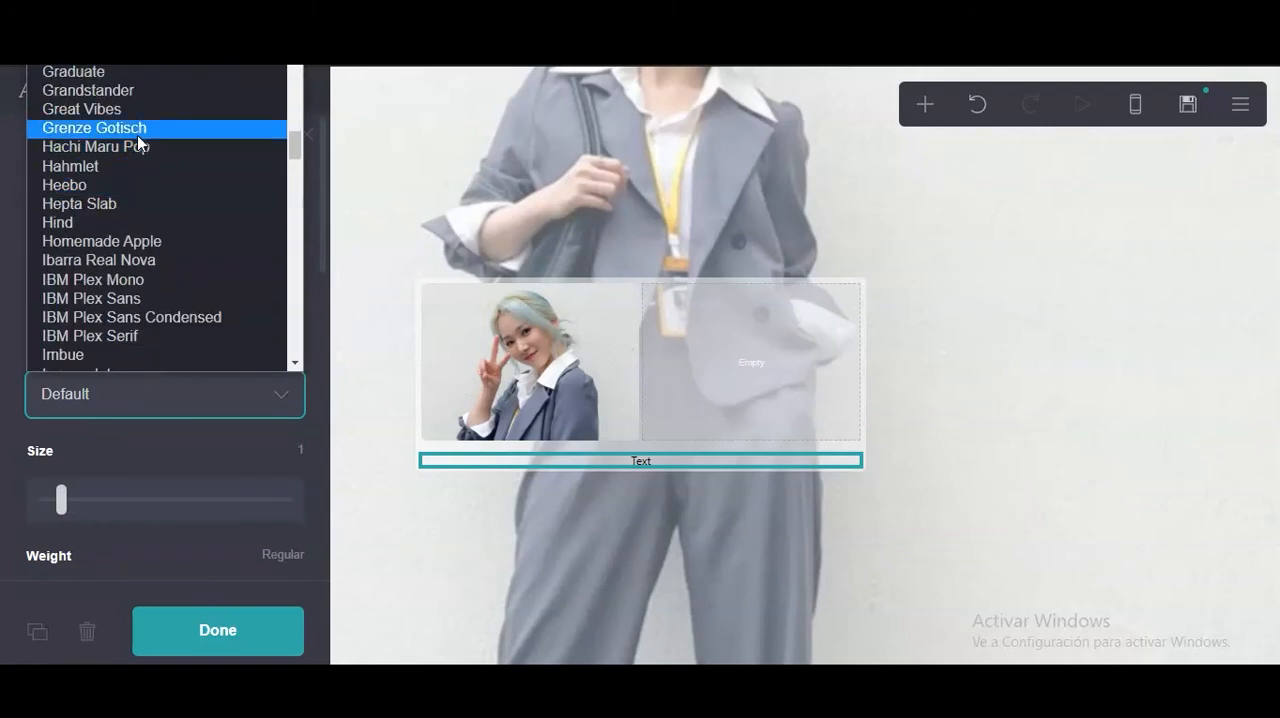
scroll(128, 240, "up", 6)
scroll(130, 235, "down", 3)
left_click(134, 185)
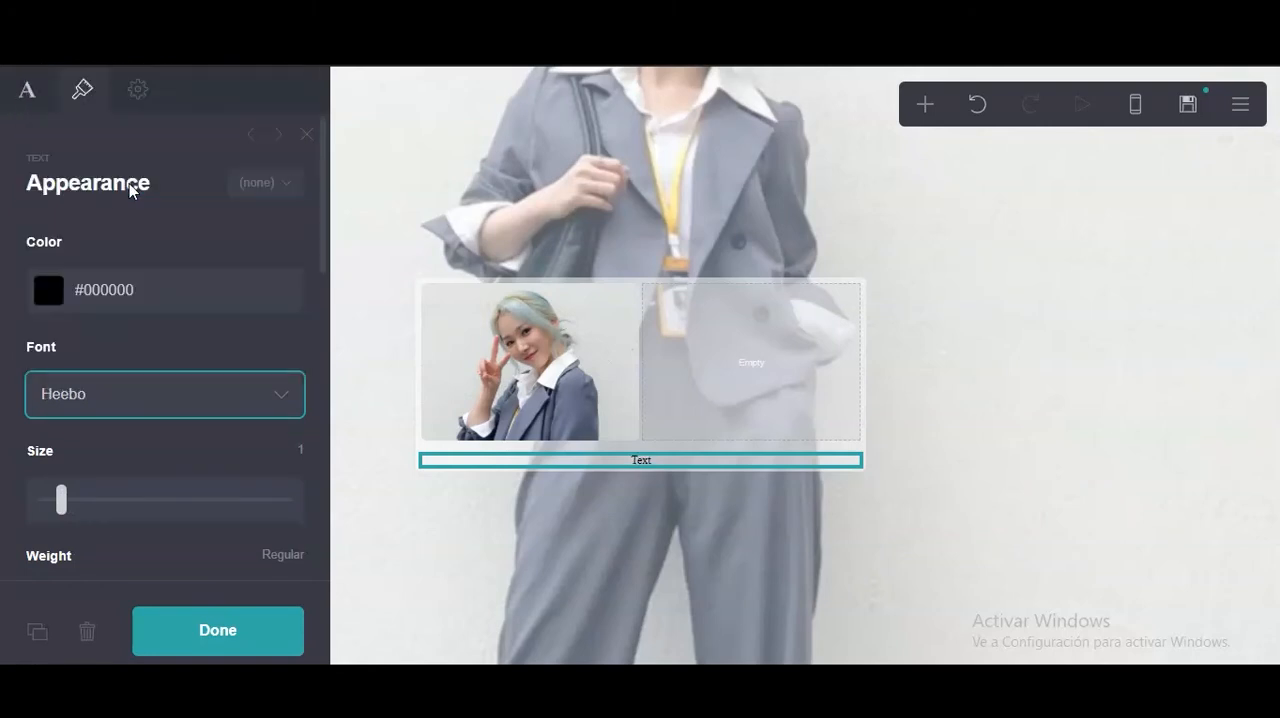
Replace the text element's content with a bold "name" label followed by repeated "info" words filling one line.
left_click(28, 93)
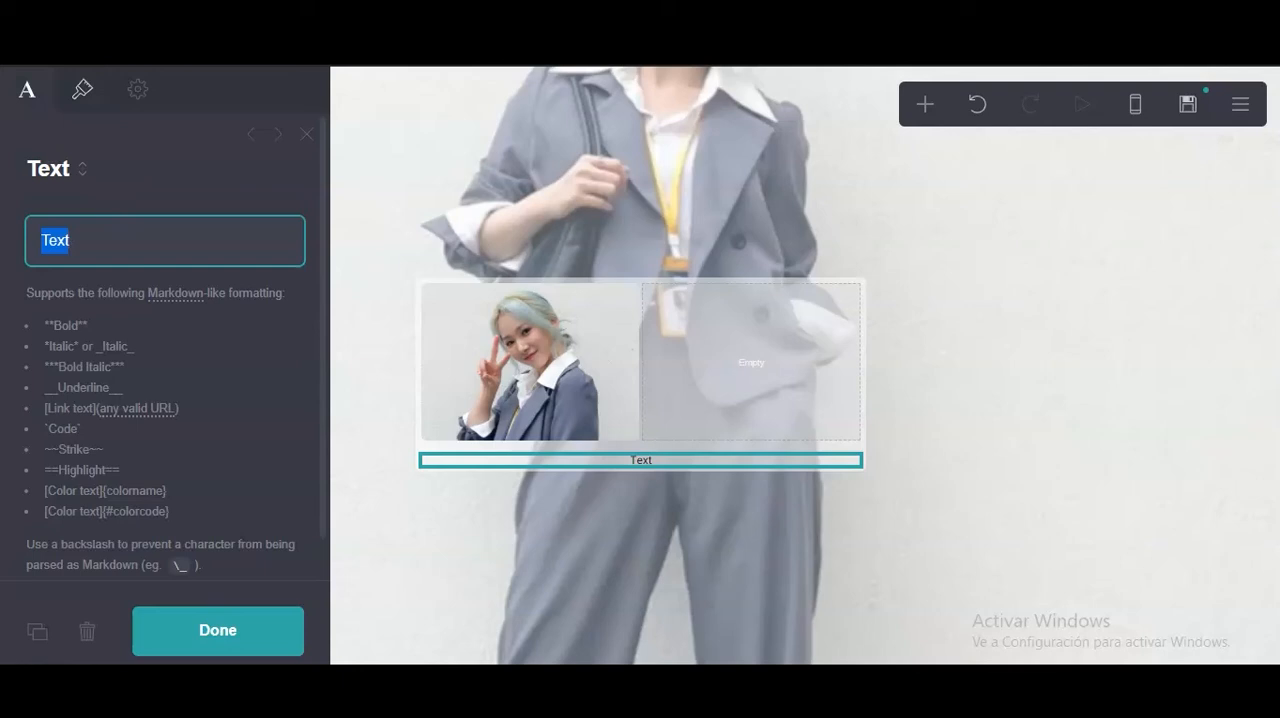
type("**")
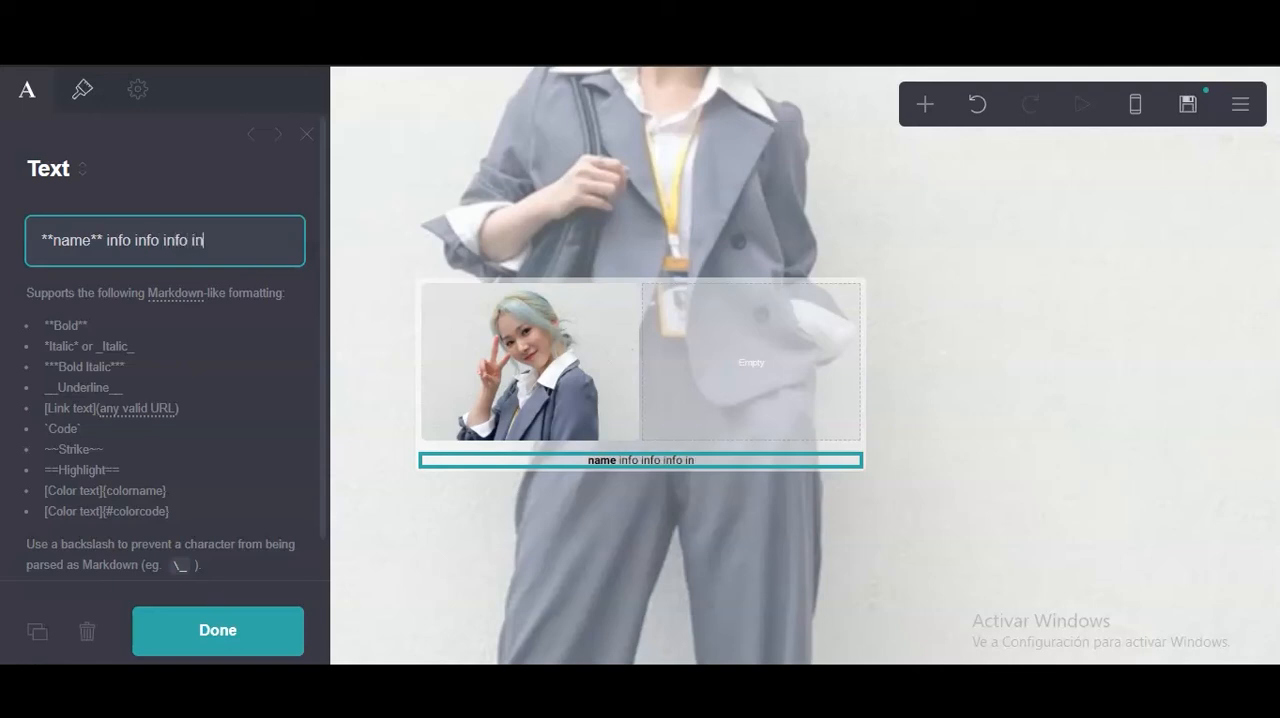
type("info info info info info i")
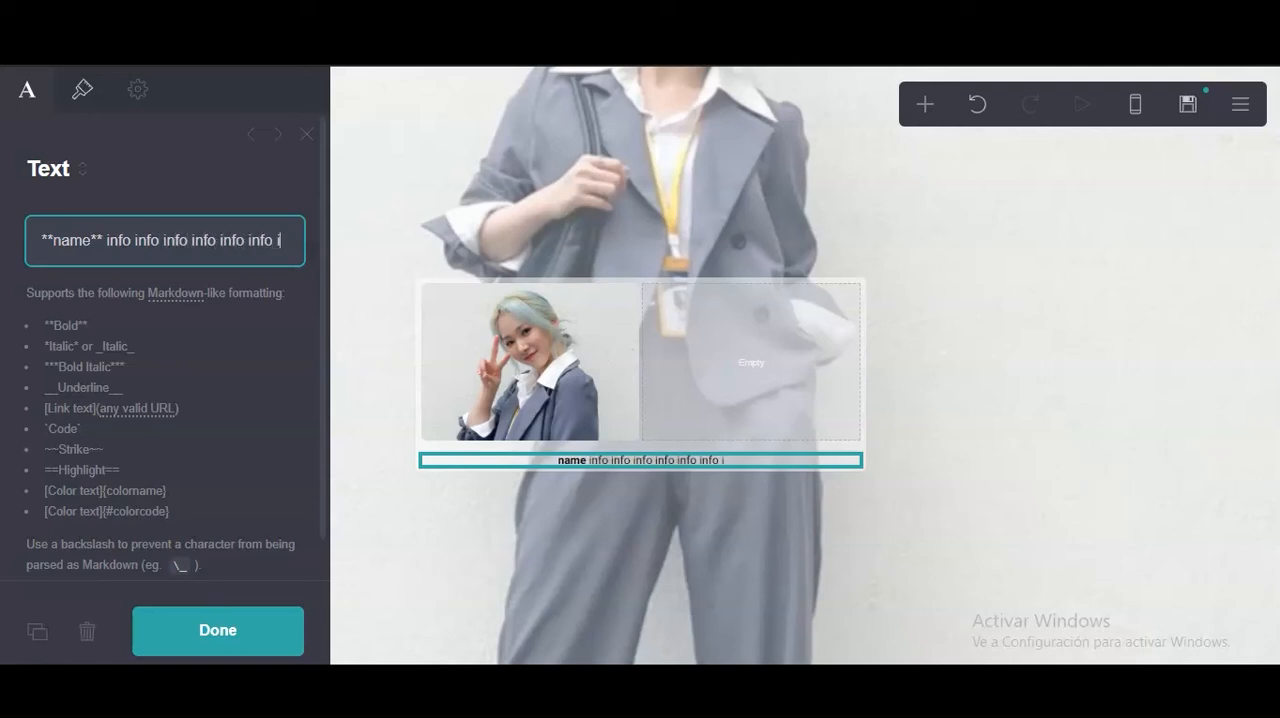
type("nfo info info i")
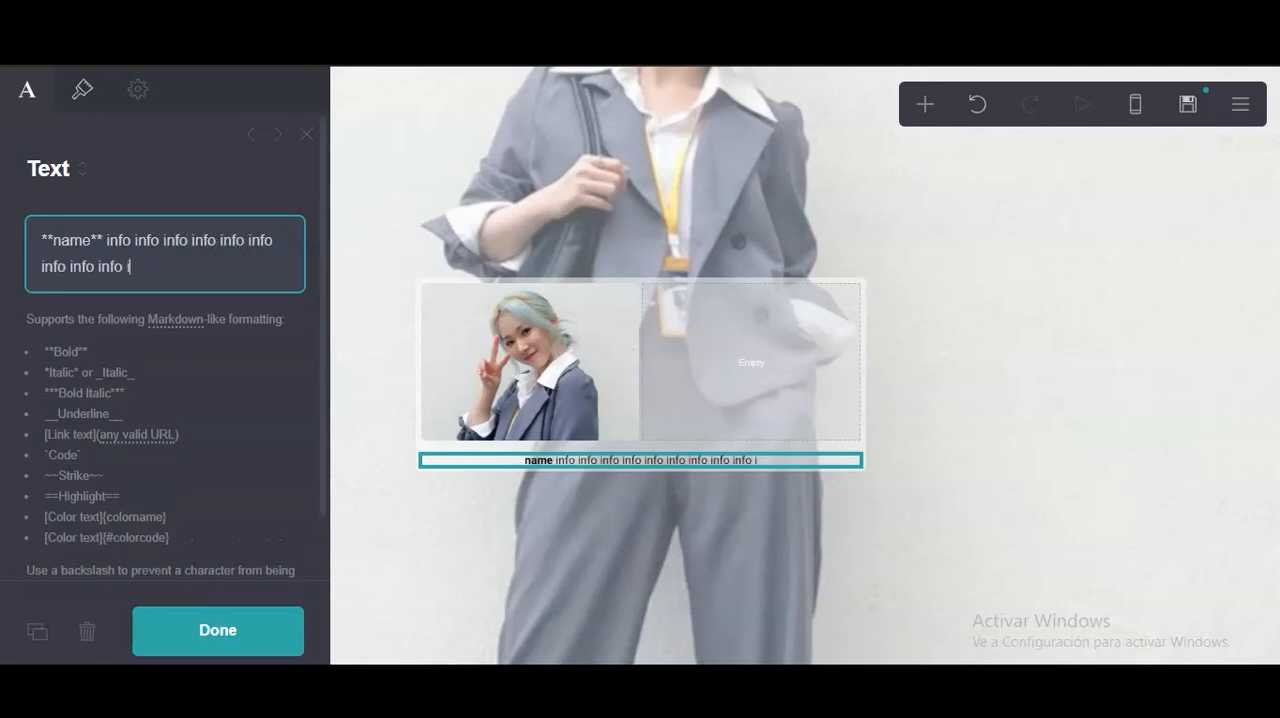
type("nf")
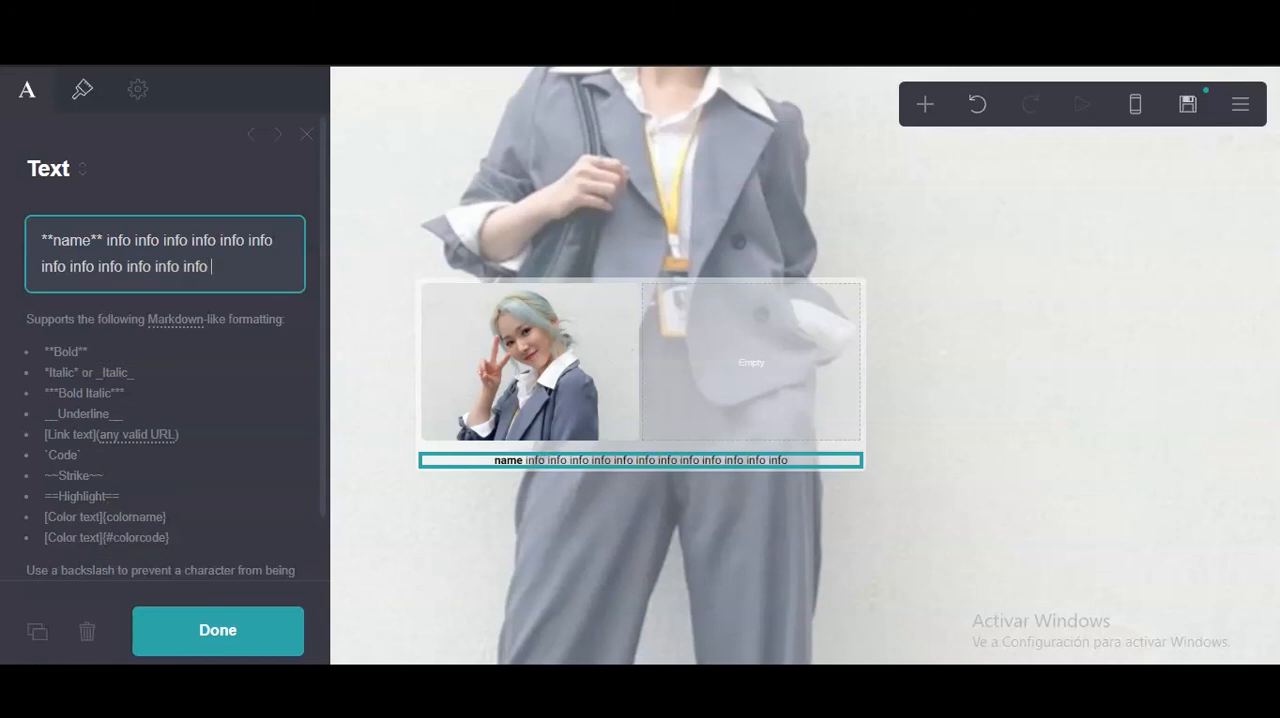
type("o info info ")
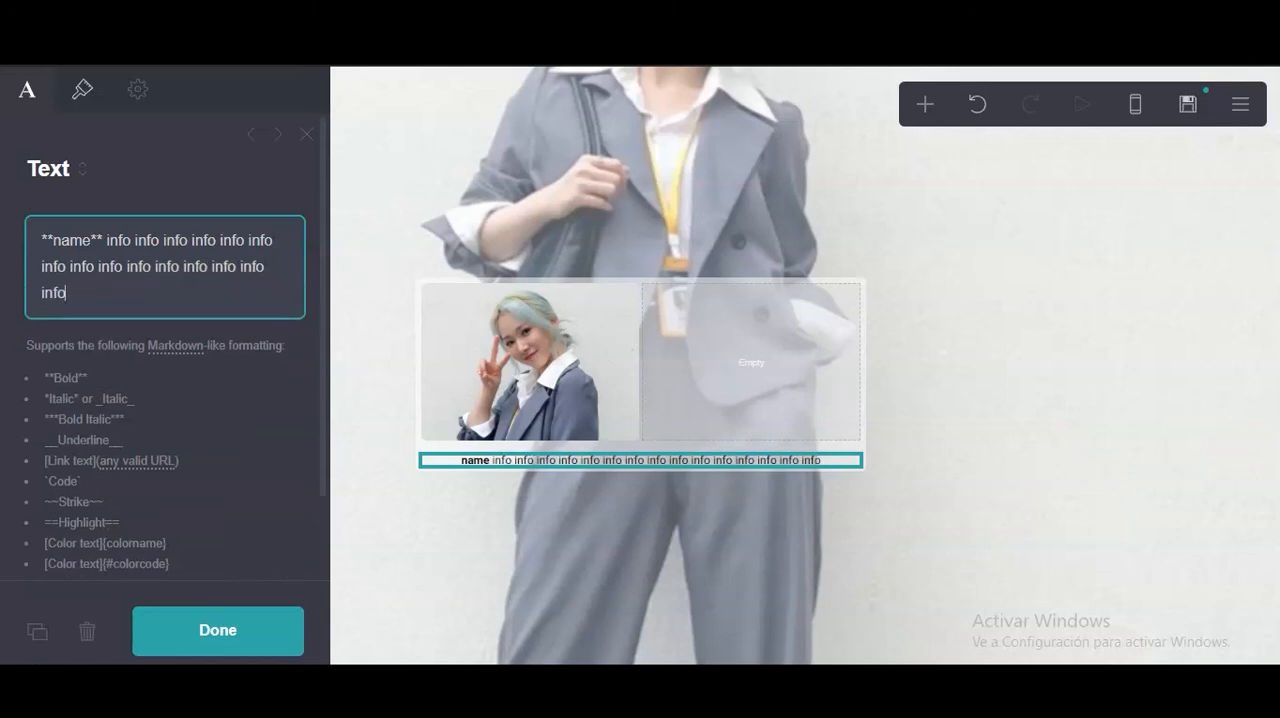
type("infoi")
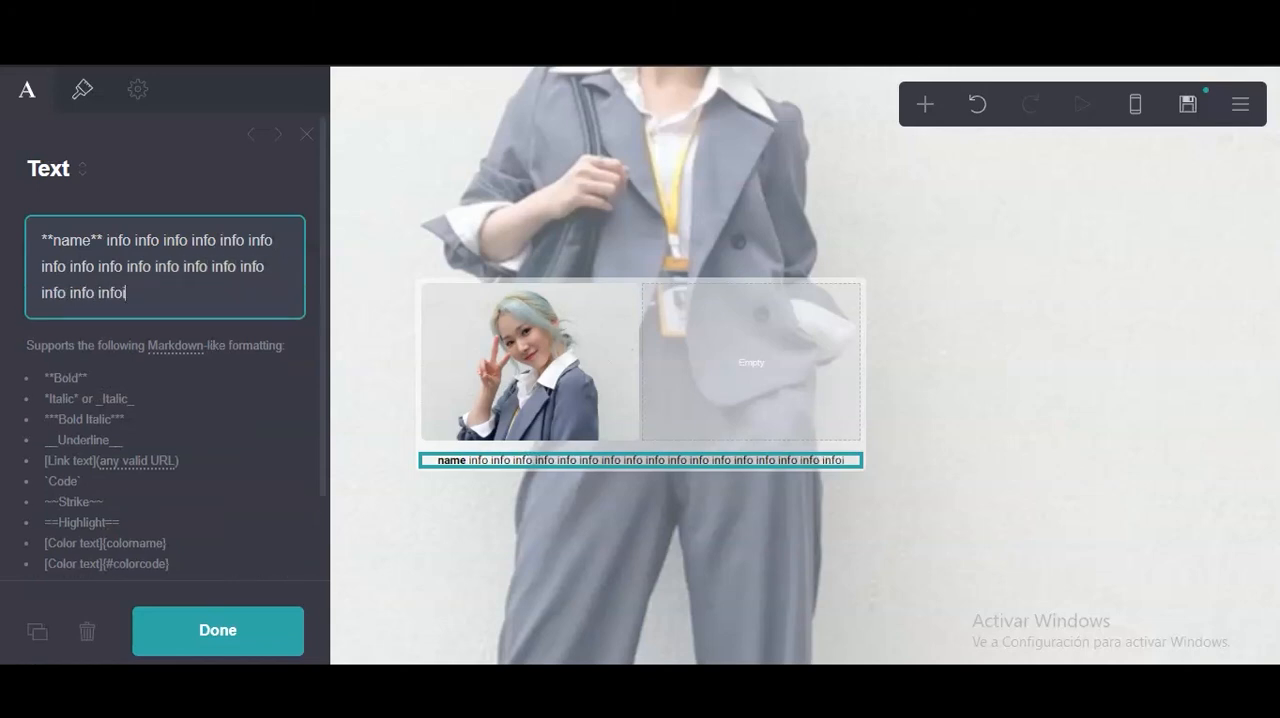
key("BackSpace")
type("info info info in")
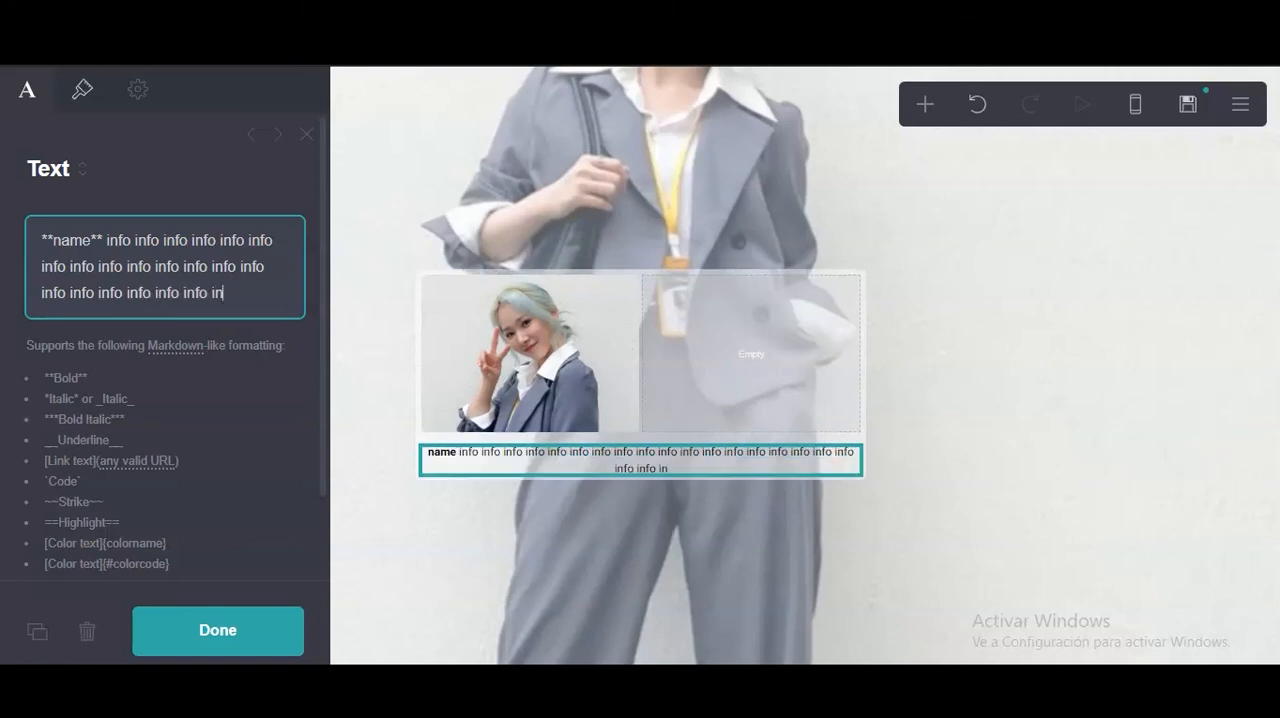
type("fo info info info info info")
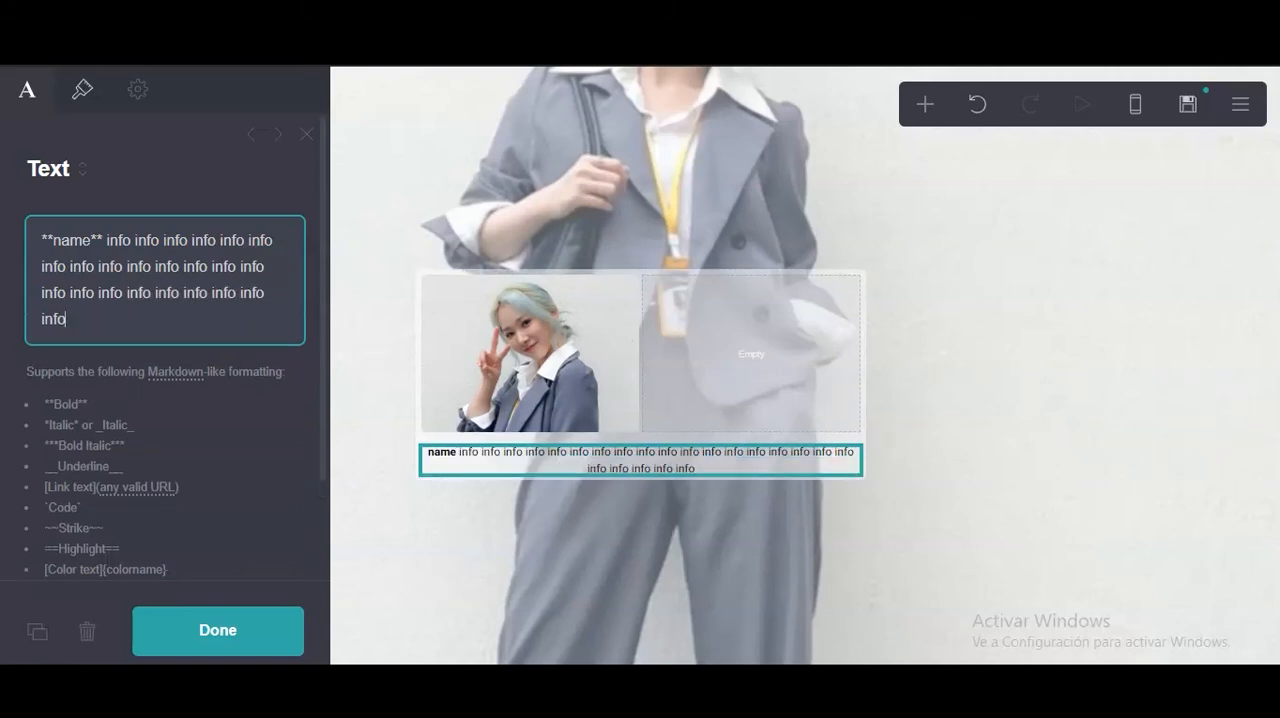
key("BackSpace")
key("BackSpace")
key("BackSpace")
key("BackSpace")
key("BackSpace")
key("BackSpace")
key("BackSpace")
key("BackSpace")
key("BackSpace")
key("BackSpace")
key("BackSpace")
key("BackSpace")
key("BackSpace")
key("BackSpace")
key("BackSpace")
key("BackSpace")
key("BackSpace")
key("BackSpace")
key("BackSpace")
key("BackSpace")
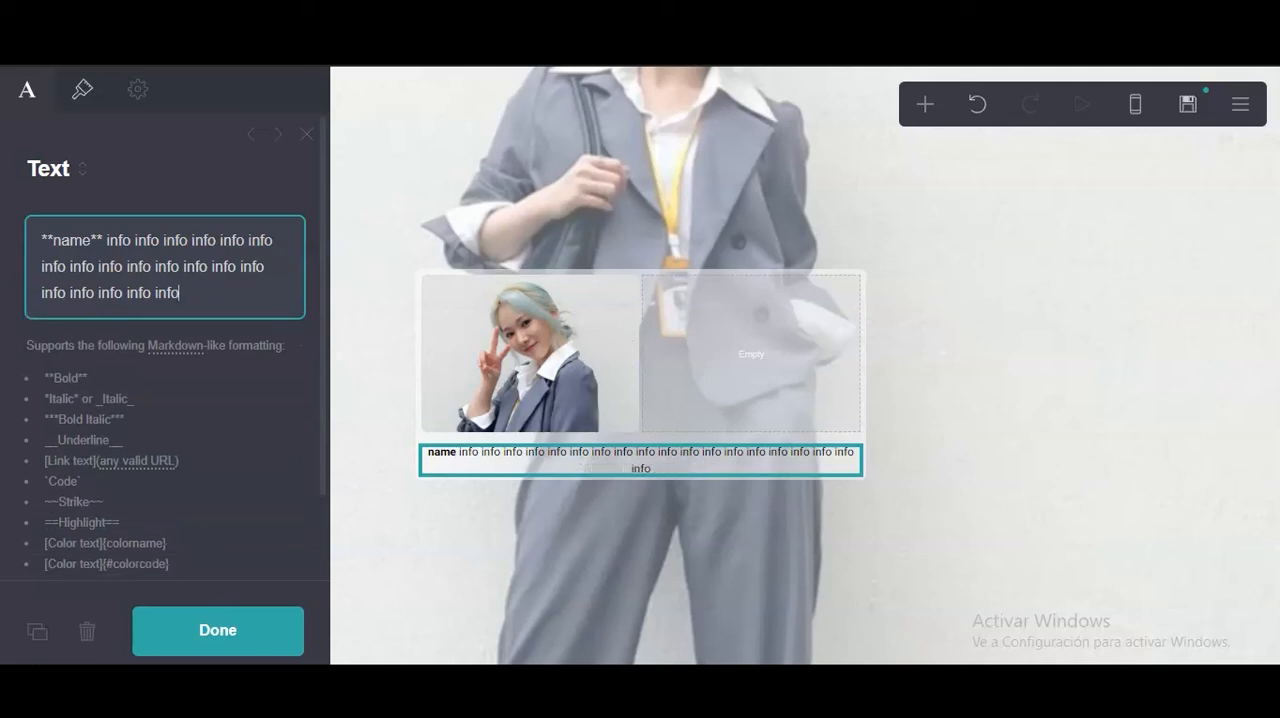
key("BackSpace")
Move the name text into the container's empty second column and slightly reduce its font size.
left_click(557, 466)
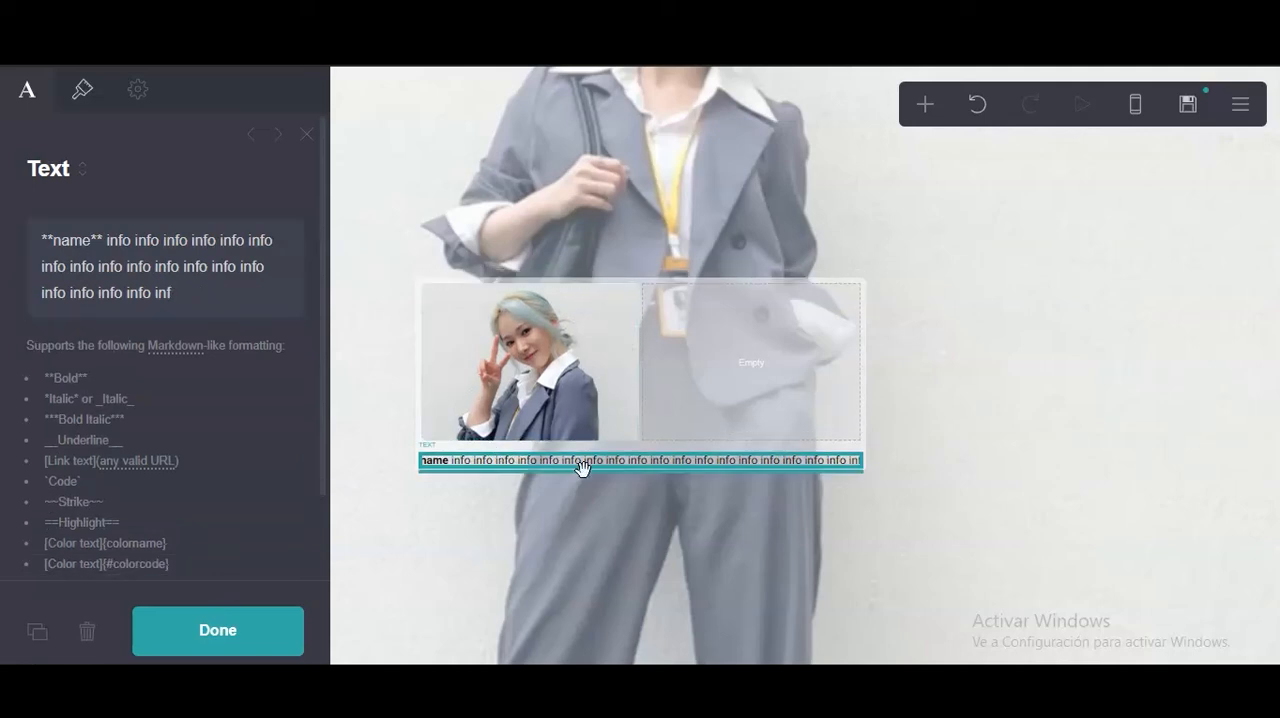
left_click_drag(557, 466, 703, 406)
left_click(75, 92)
scroll(100, 345, "down", 7)
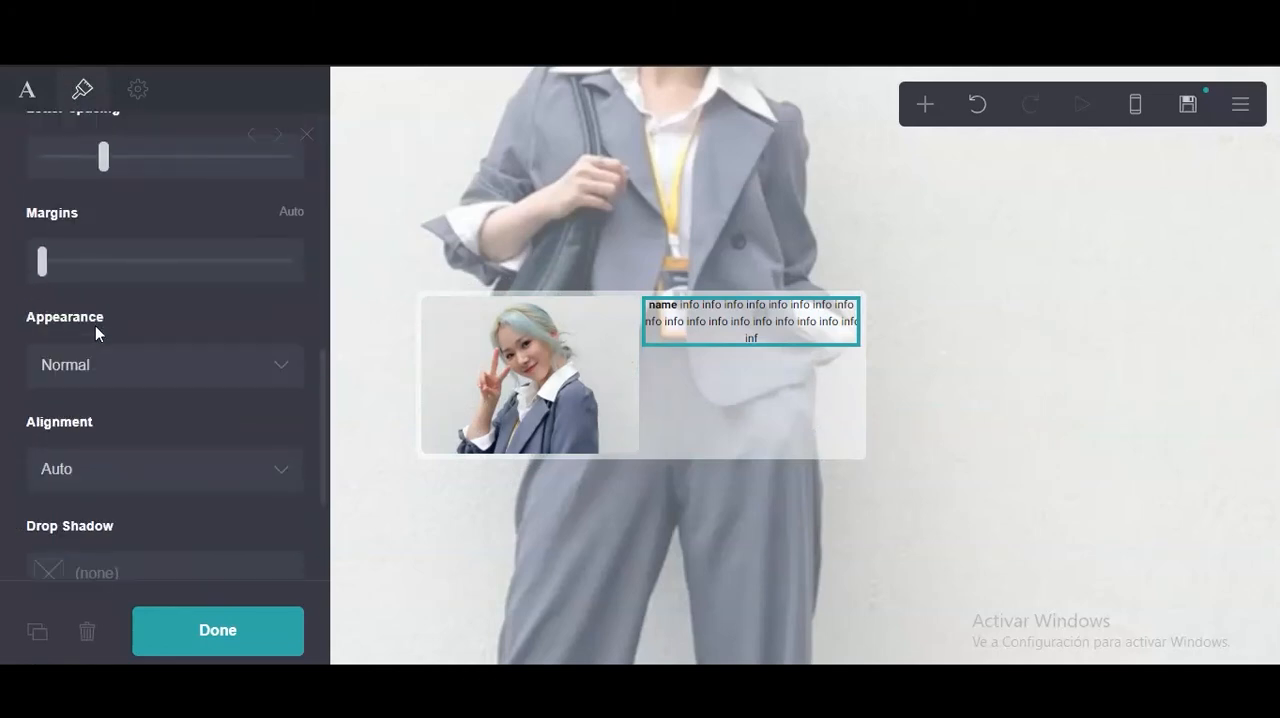
scroll(95, 328, "up", 7)
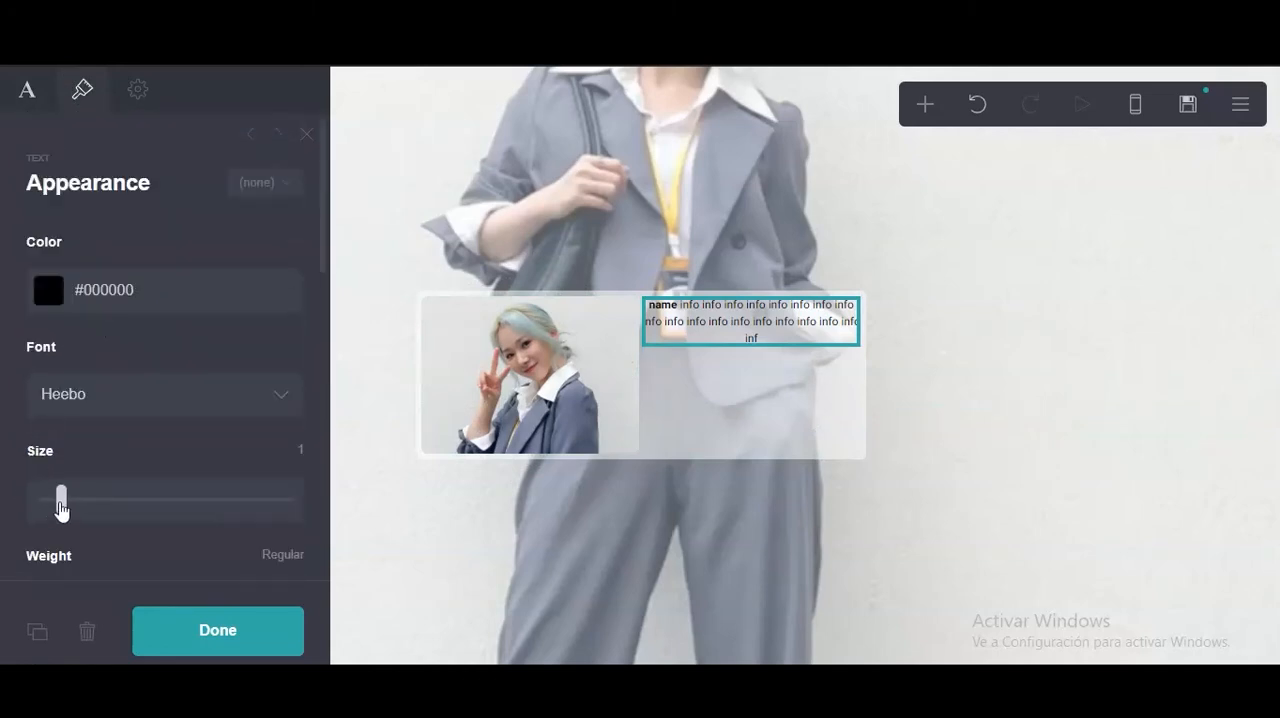
left_click_drag(60, 508, 57, 509)
Set the name text's alignment to Left.
scroll(109, 450, "down", 6)
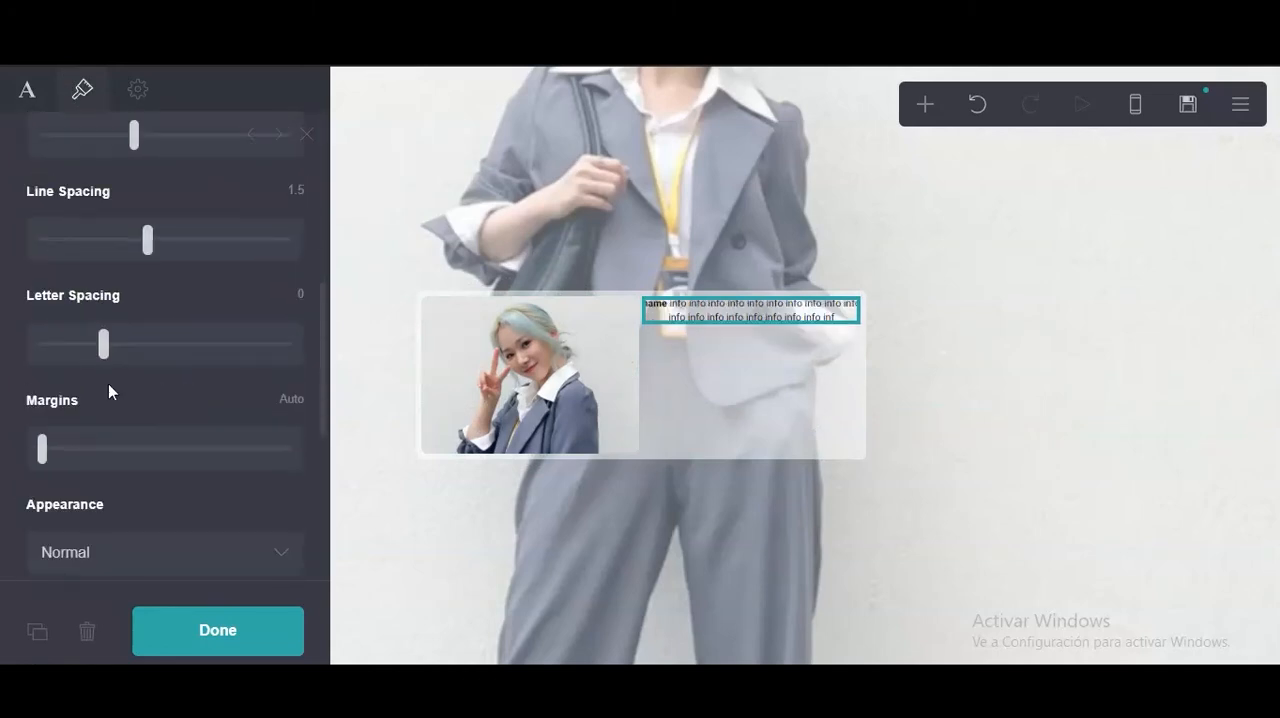
left_click(111, 383)
left_click(138, 317)
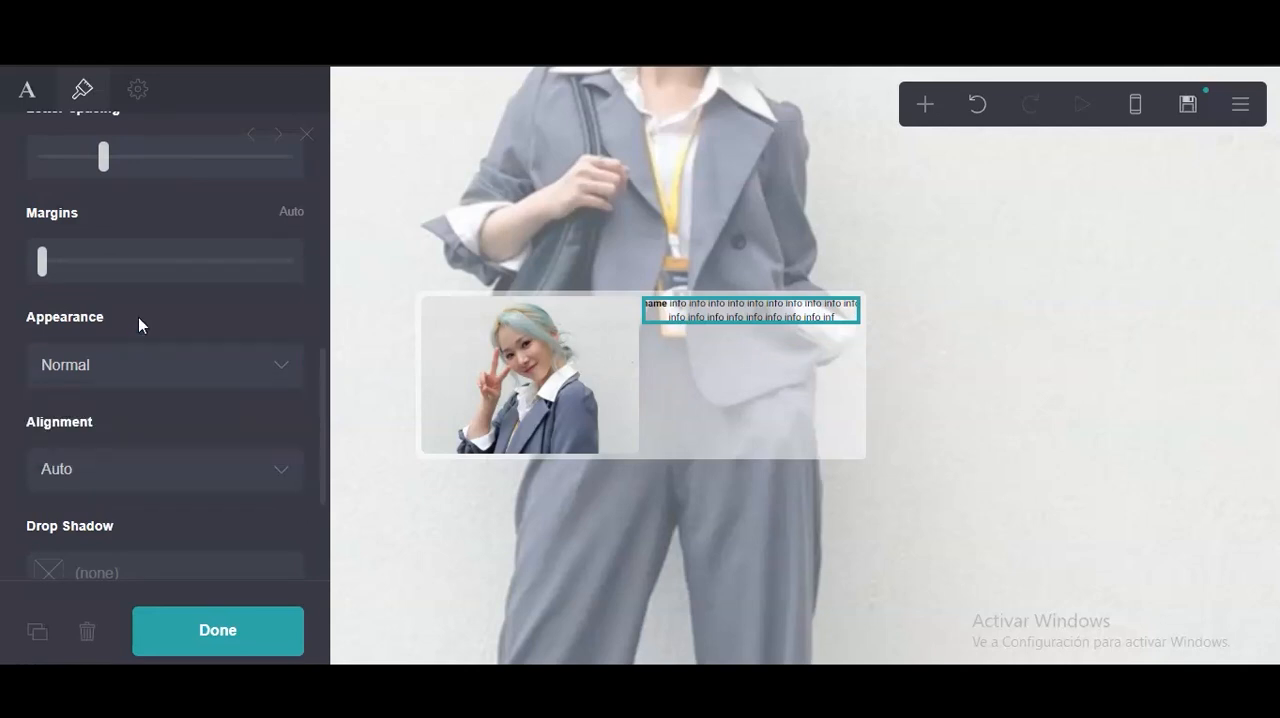
scroll(131, 349, "down", 2)
left_click(103, 397)
left_click(86, 426)
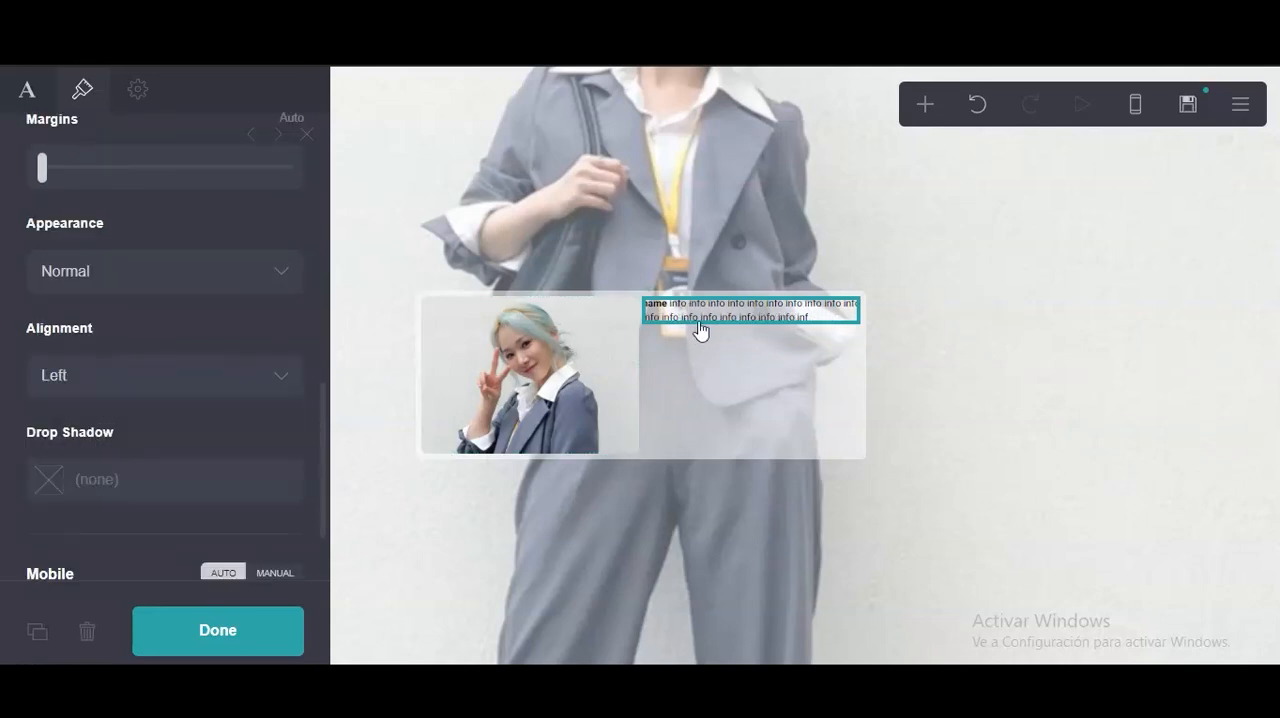
Duplicate the name text within the second column and change the copy's bold label to "byf".
left_click(37, 631)
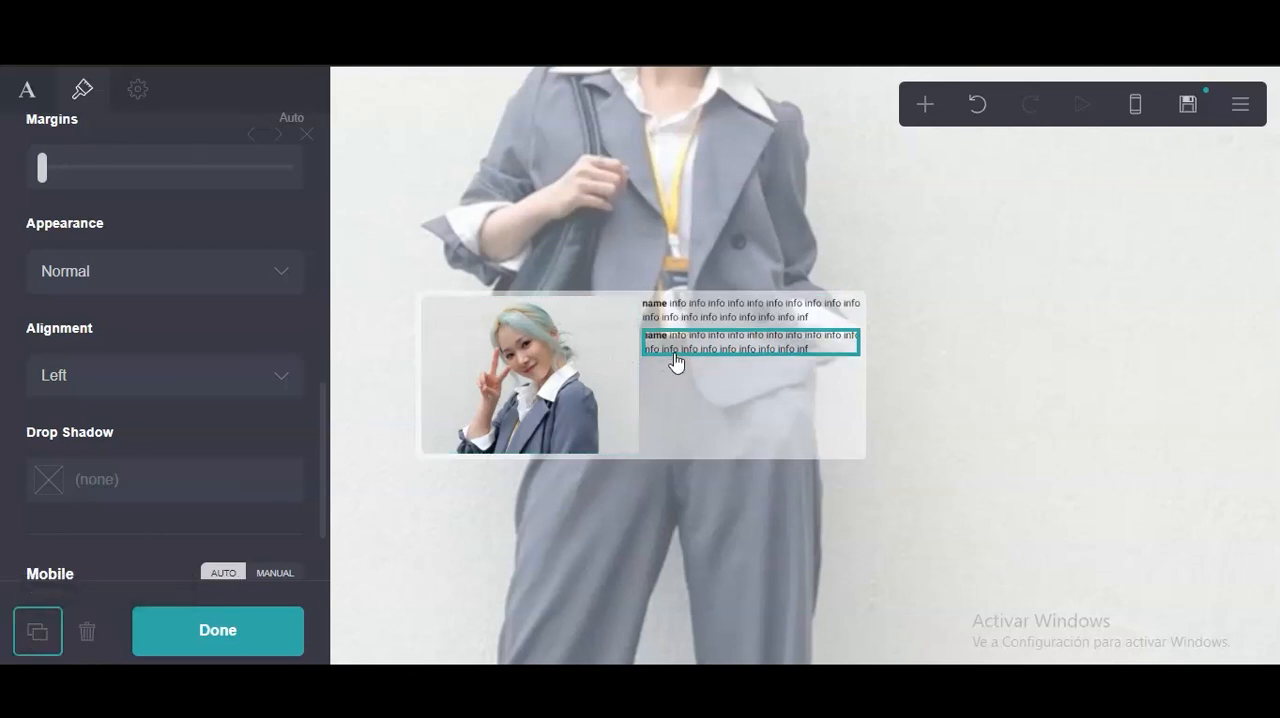
scroll(23, 194, "up", 1)
left_click(27, 89)
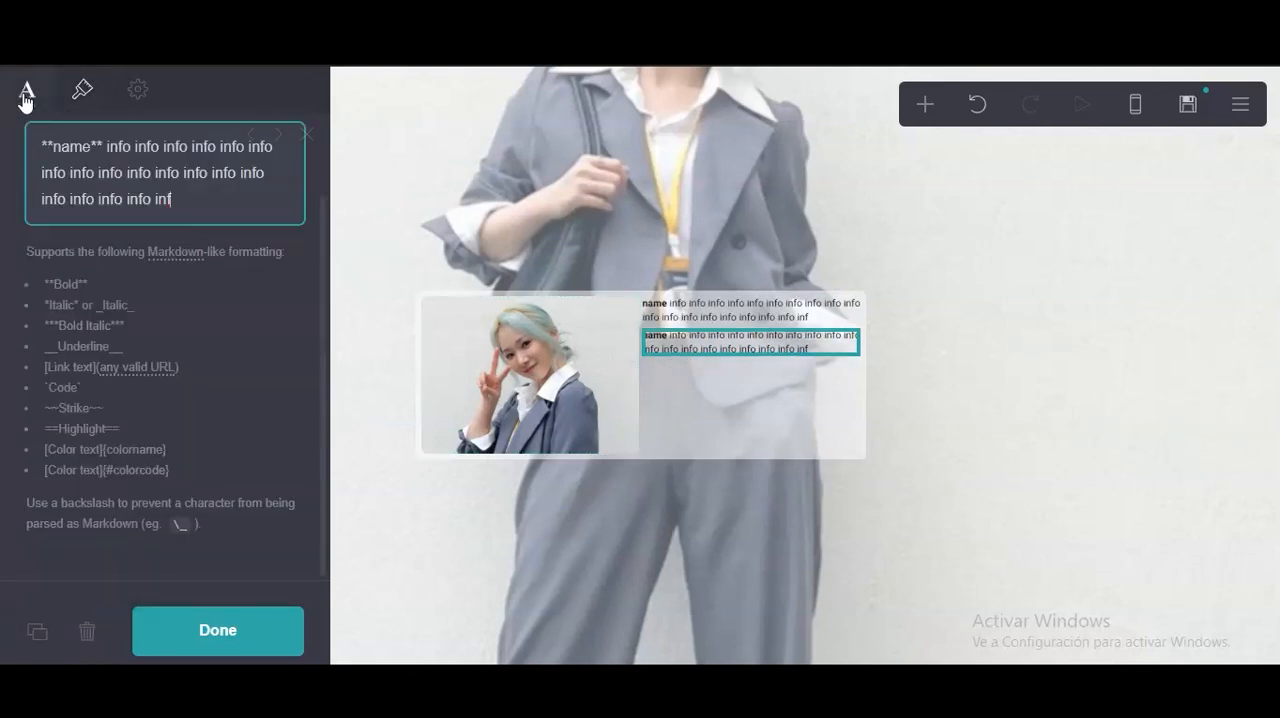
left_click_drag(202, 201, 113, 155)
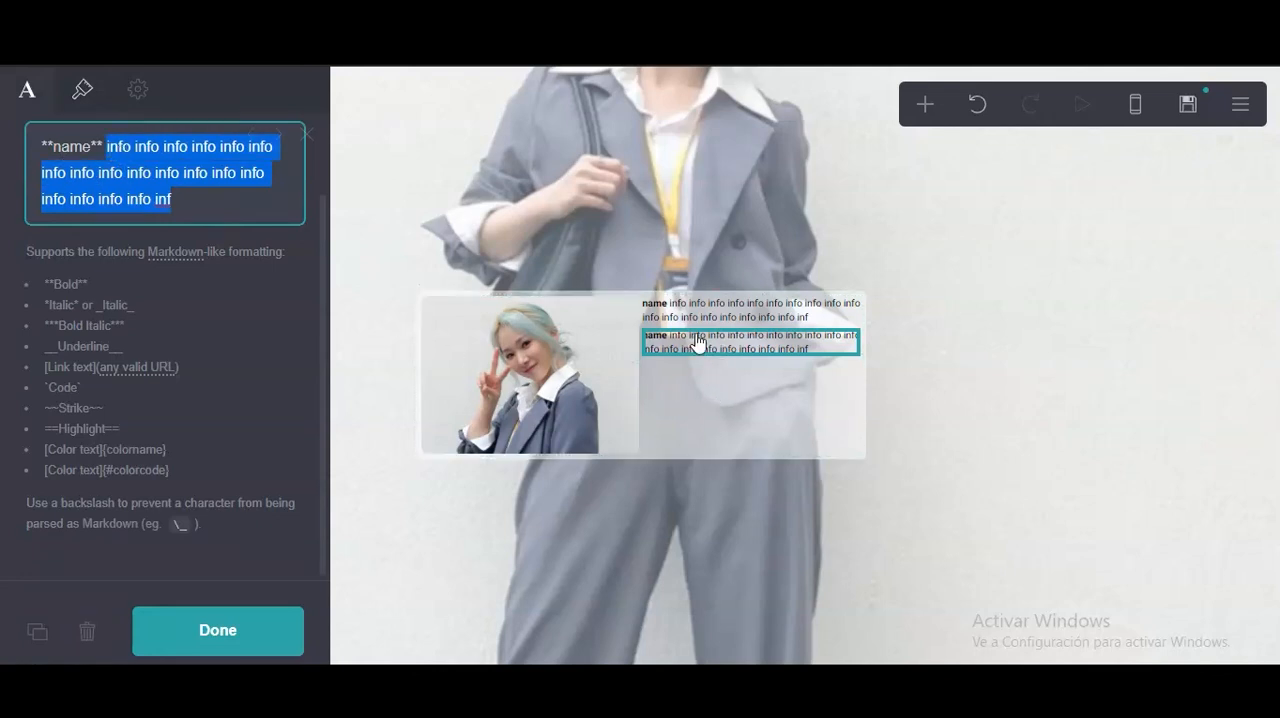
left_click(82, 174)
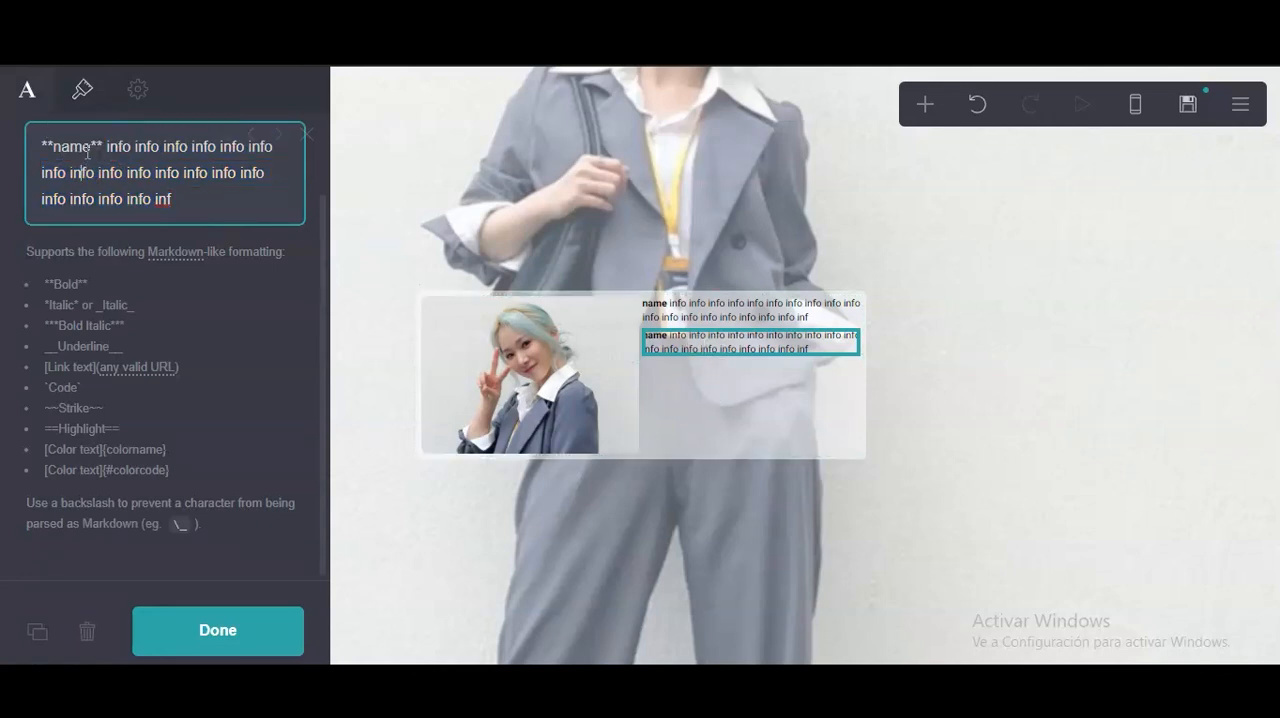
left_click_drag(86, 153, 67, 152)
type("byf")
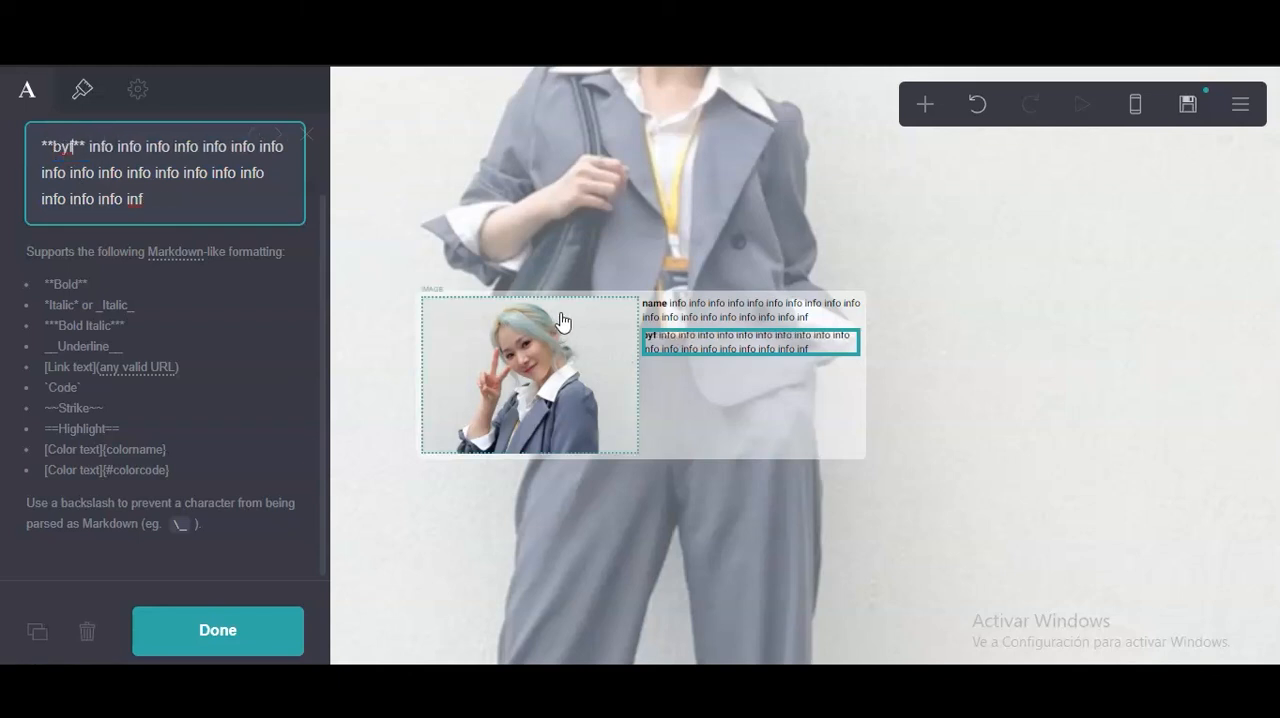
Complete the last word of the "byf" text so it reads "info".
left_click_drag(160, 199, 99, 150)
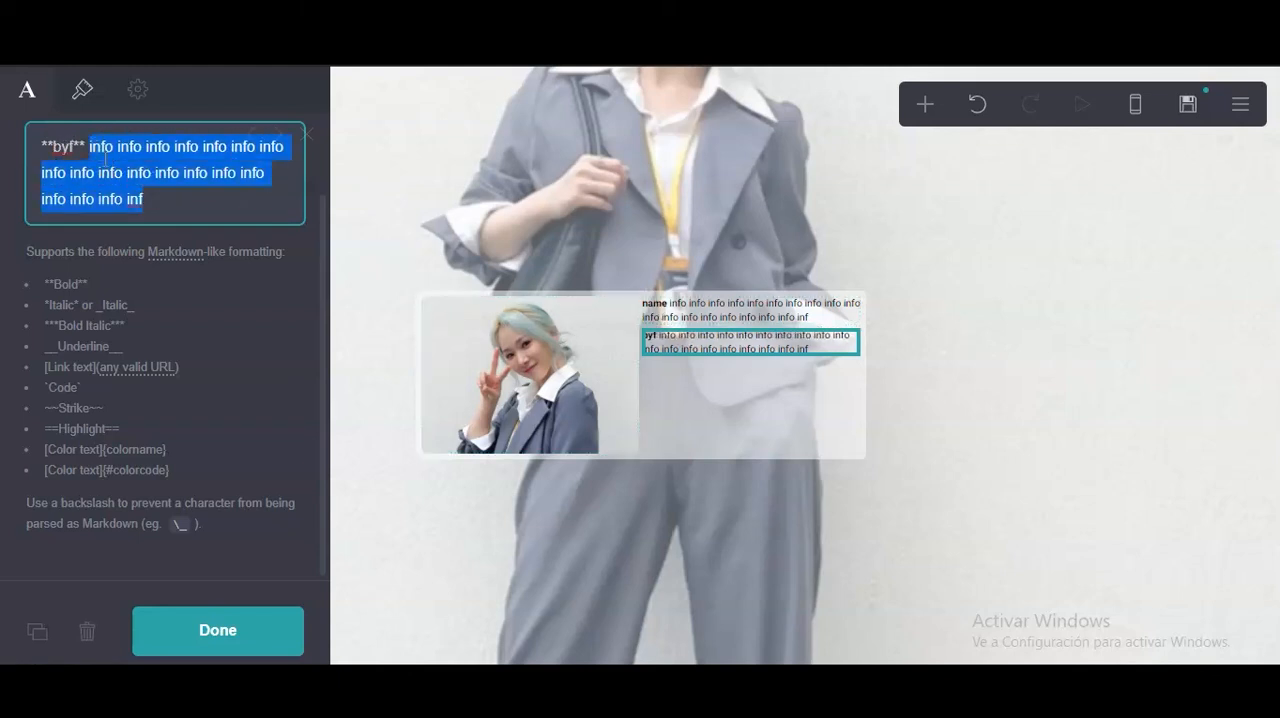
right_click(132, 163)
left_click(169, 240)
left_click(157, 201)
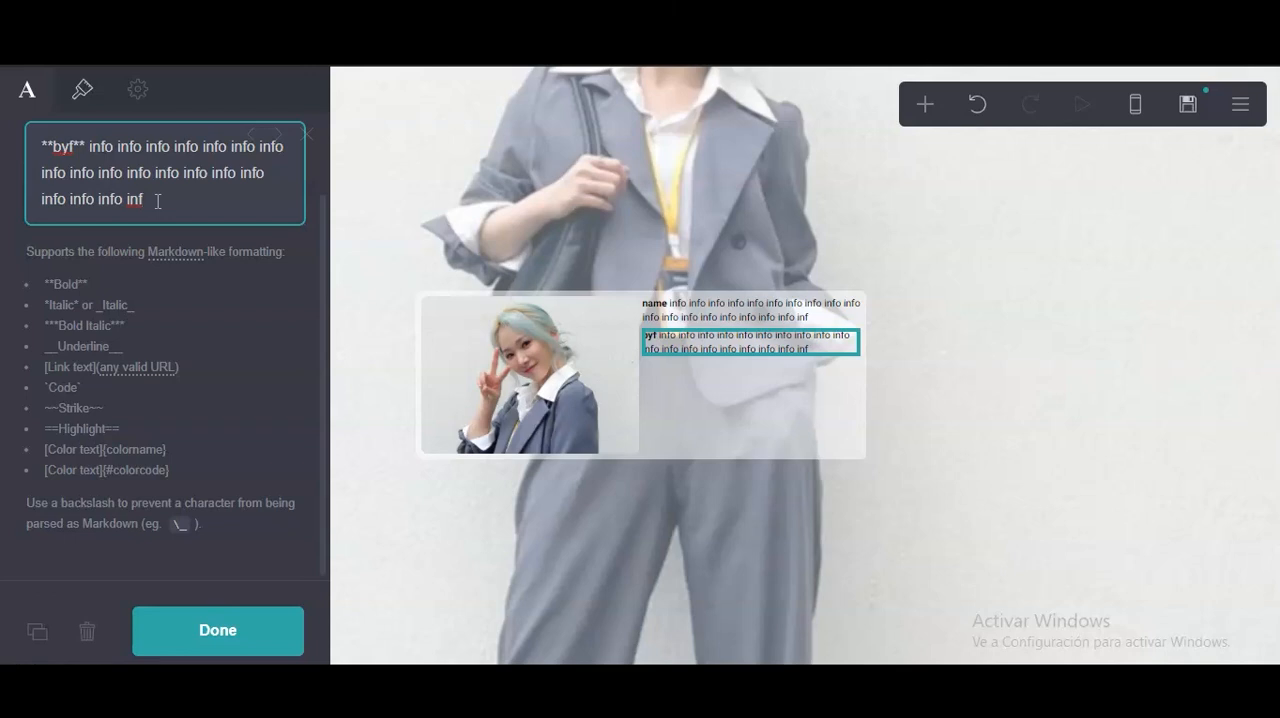
type("o")
Lengthen the "byf" text to four lines by copying its "info" words and pasting them repeatedly.
left_click_drag(152, 199, 93, 146)
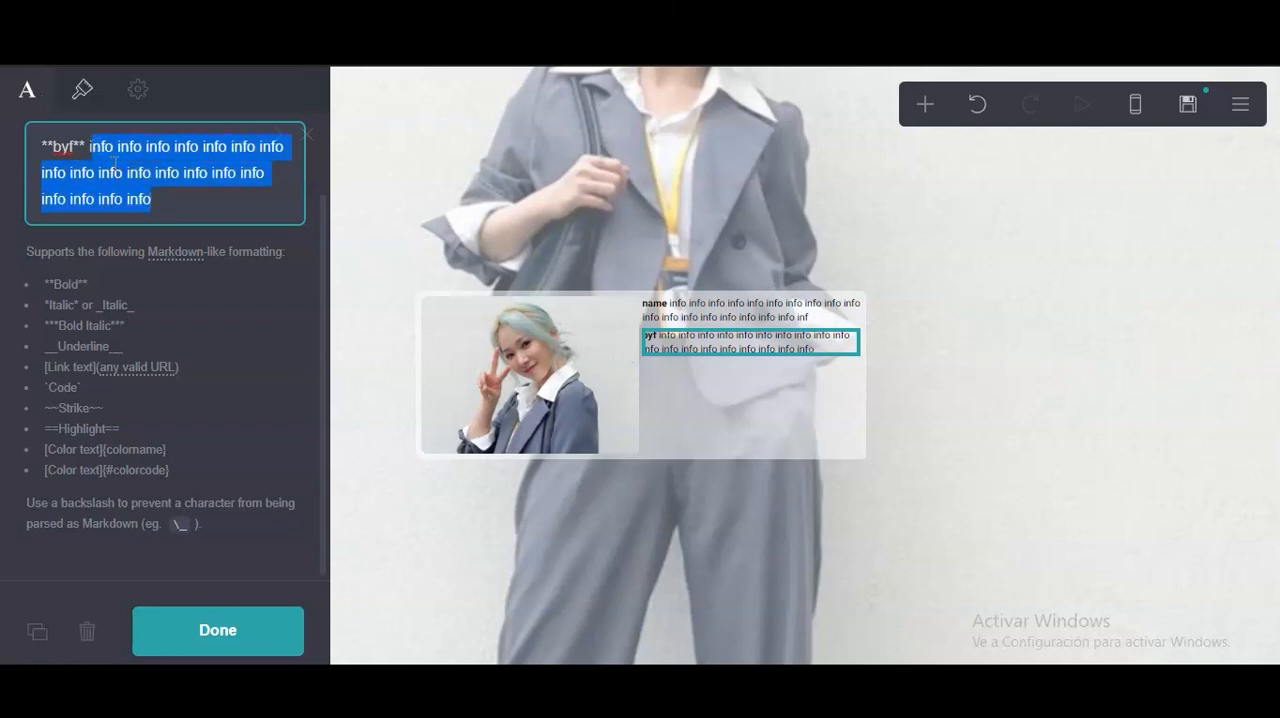
left_click(115, 163)
left_click_drag(152, 199, 96, 152)
right_click(111, 152)
left_click(183, 229)
key("BackSpace")
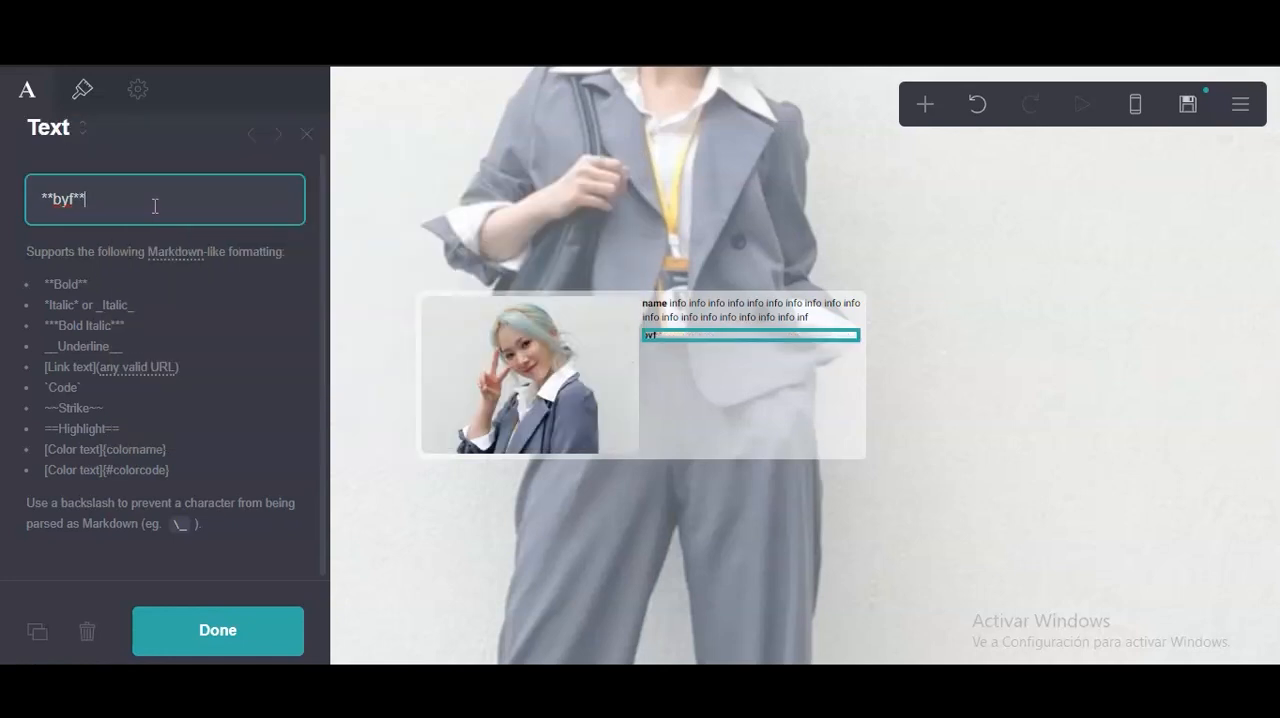
key("ctrl+v")
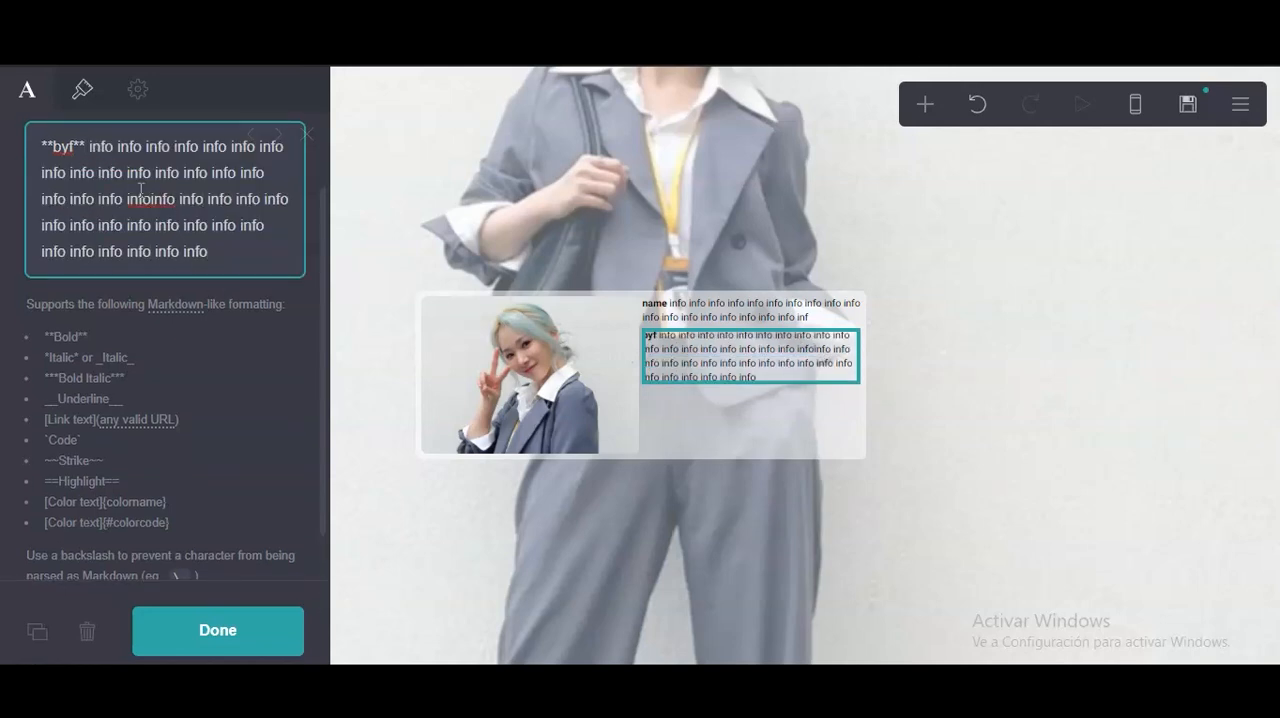
Duplicate the "byf" text below itself and change the copy's bold label to "dfi".
left_click(729, 376)
left_click(704, 378)
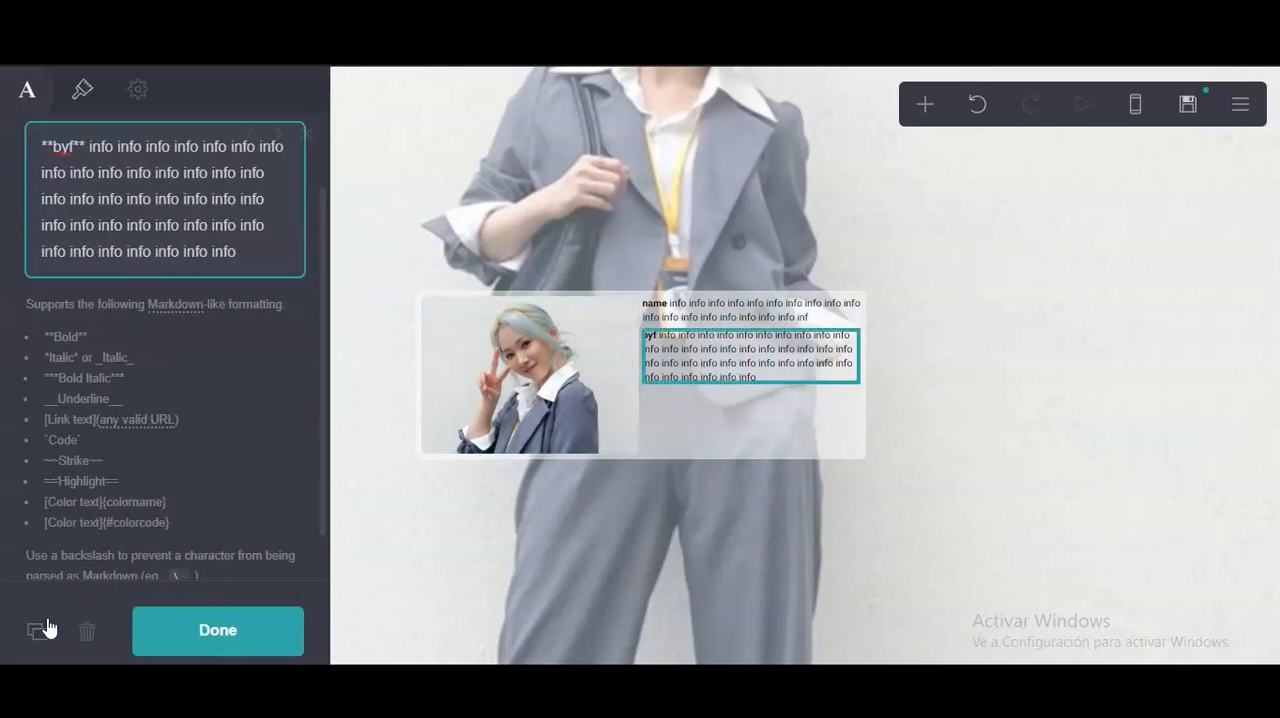
left_click(47, 628)
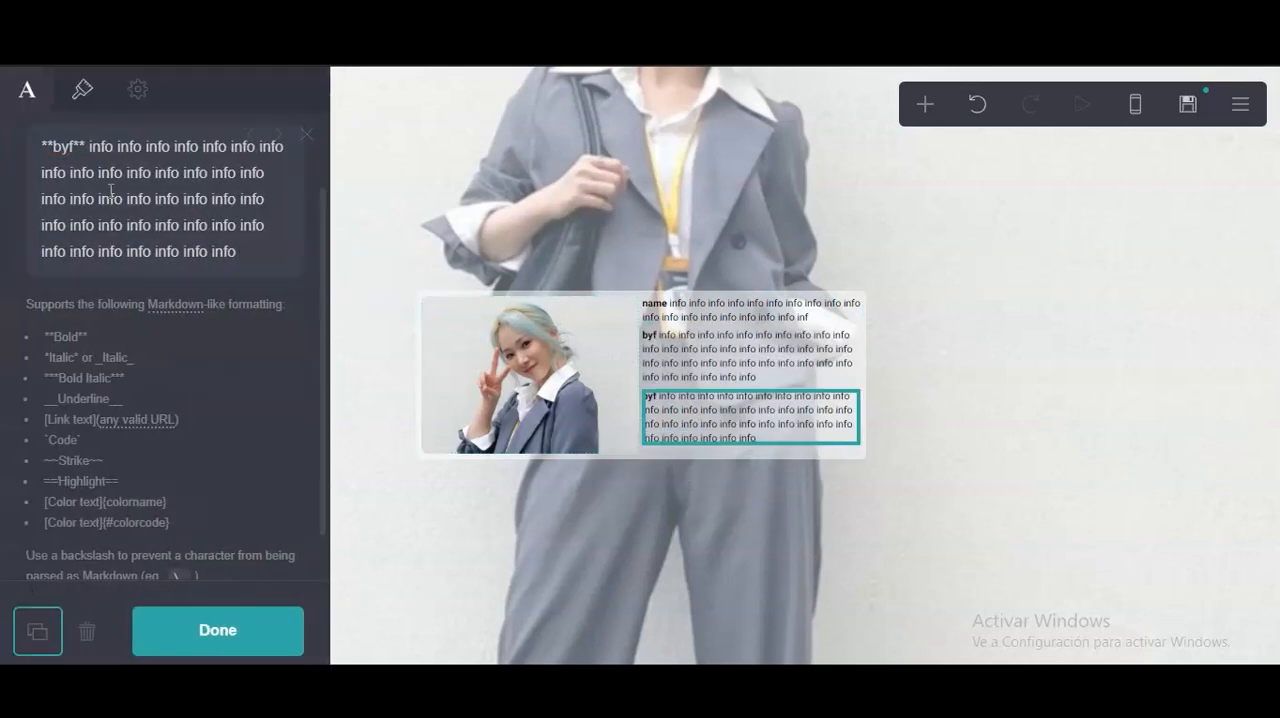
double_click(64, 149)
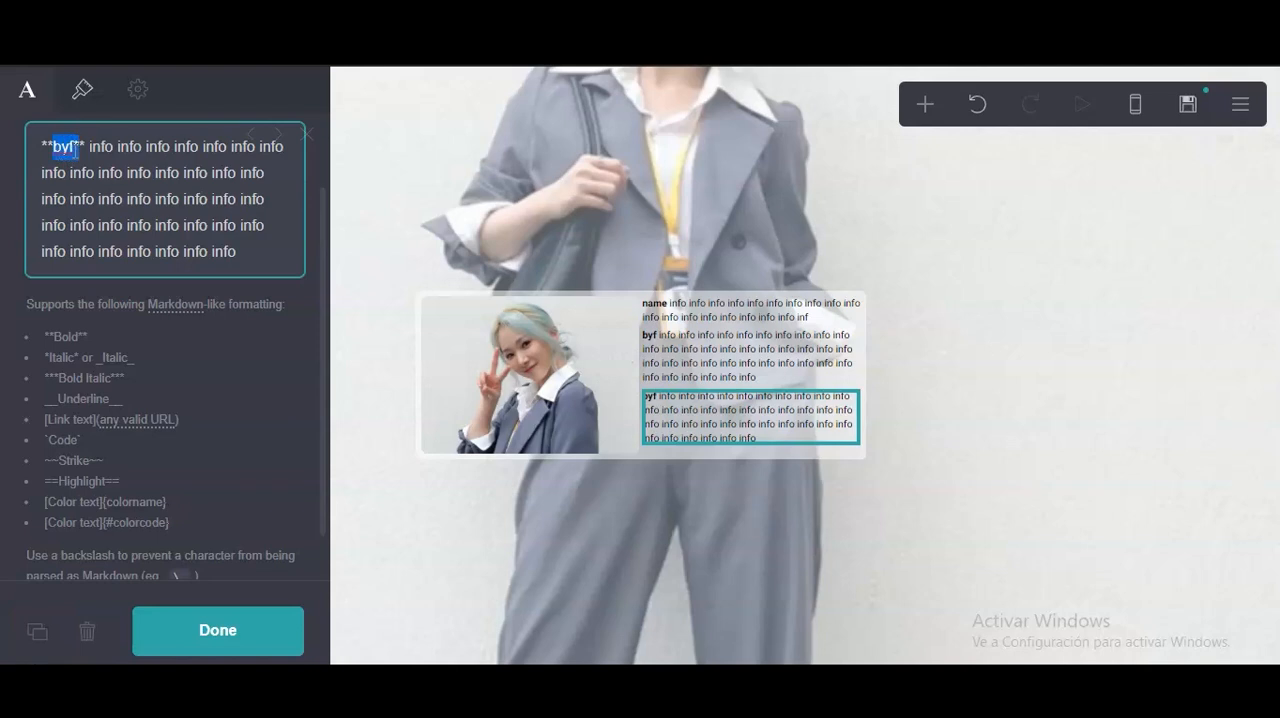
left_click(73, 152)
left_click_drag(74, 153, 61, 151)
type("dfi")
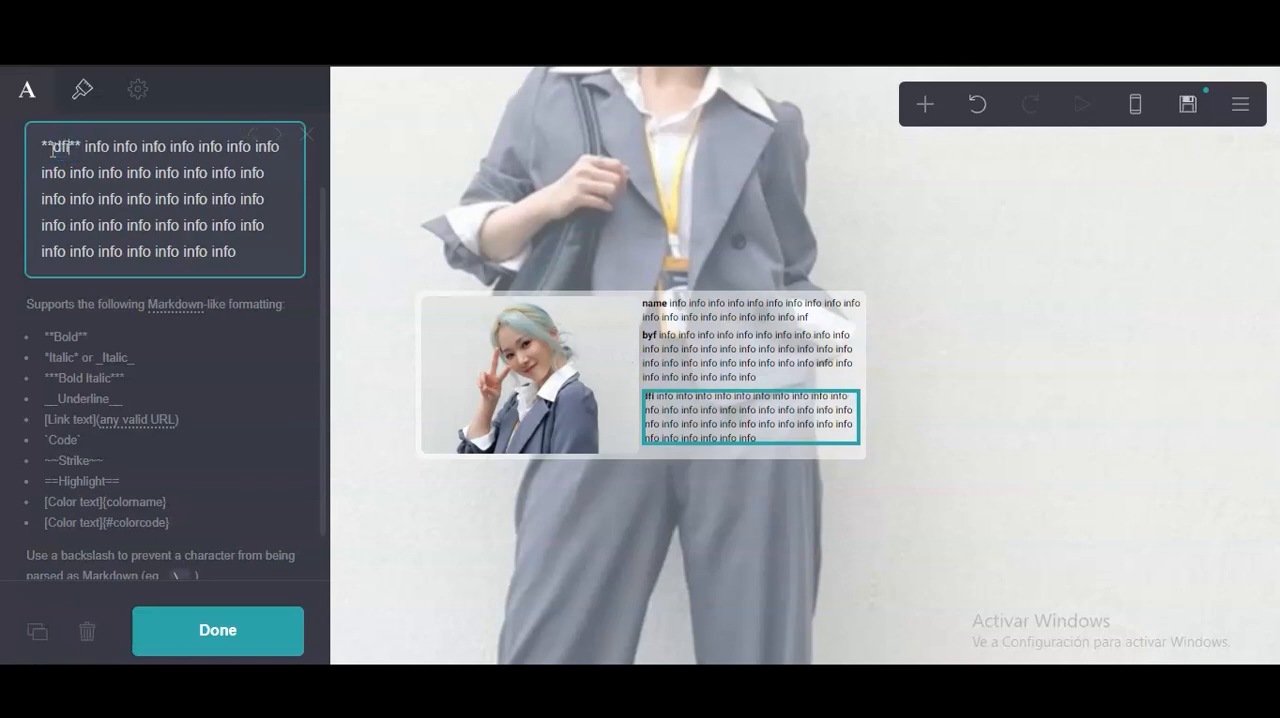
left_click(702, 426)
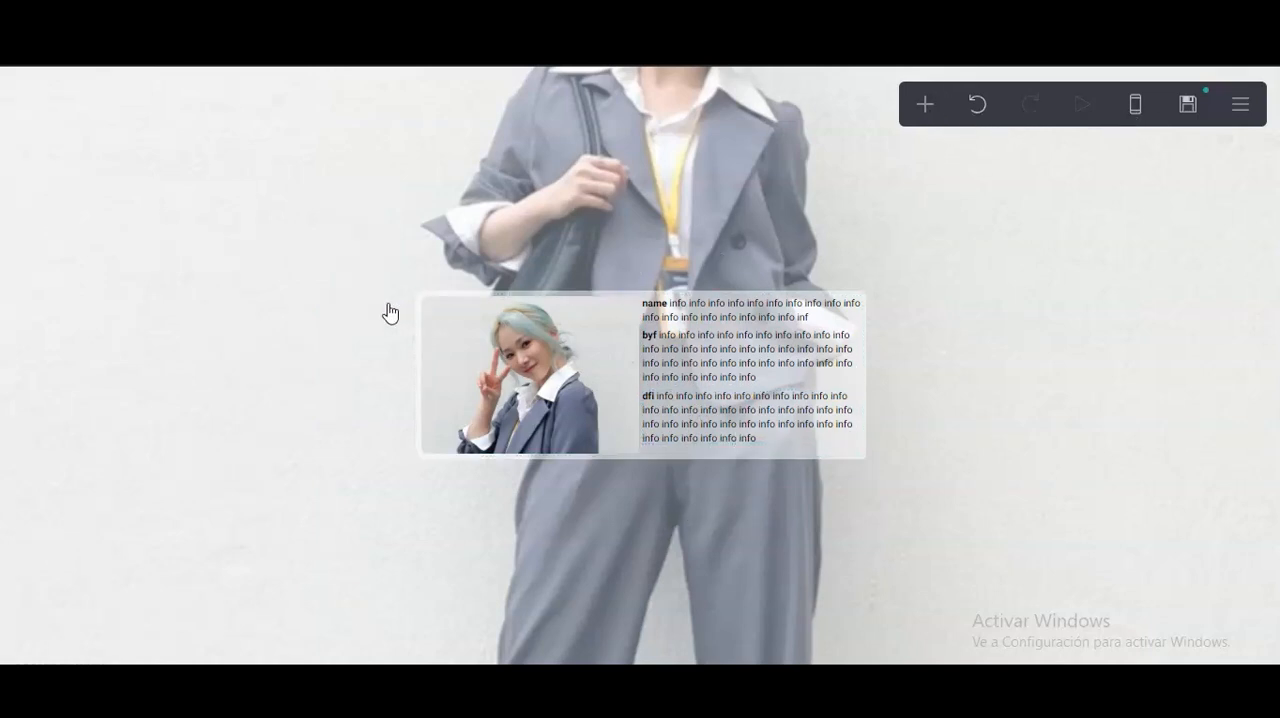
Set the page box's On Load animation to Fade In.
left_click(420, 315)
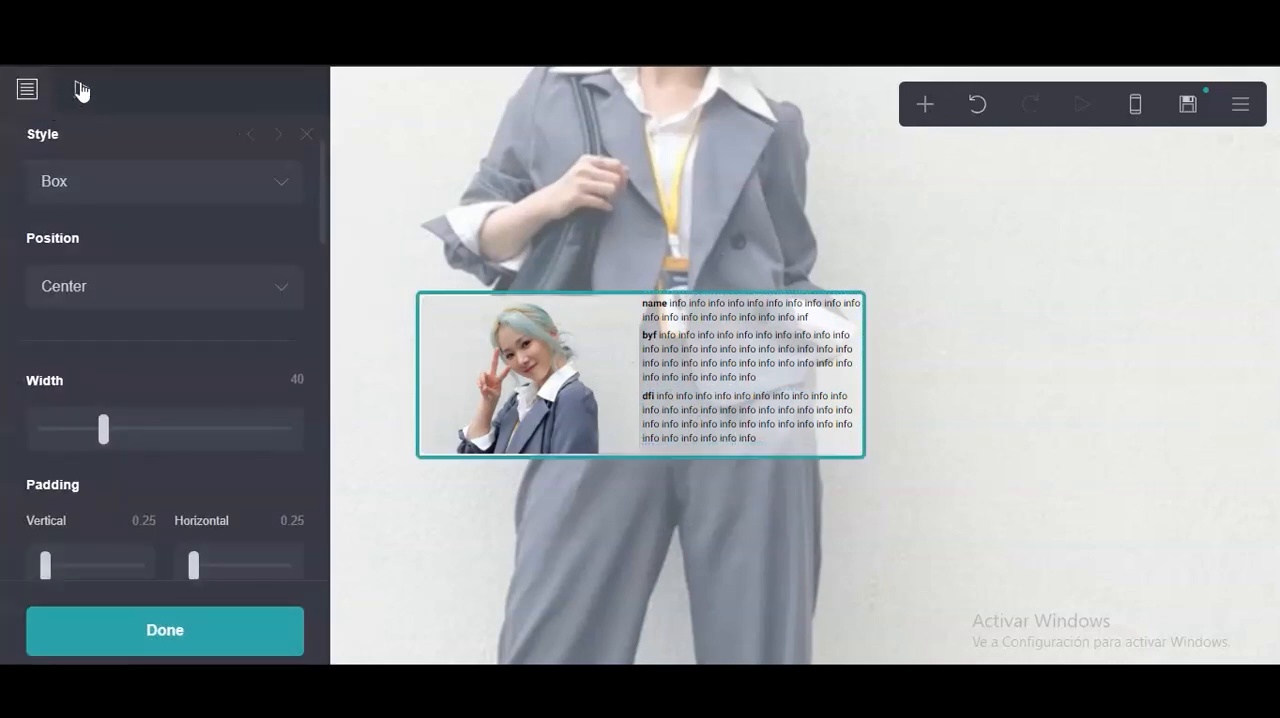
left_click(82, 91)
left_click(90, 325)
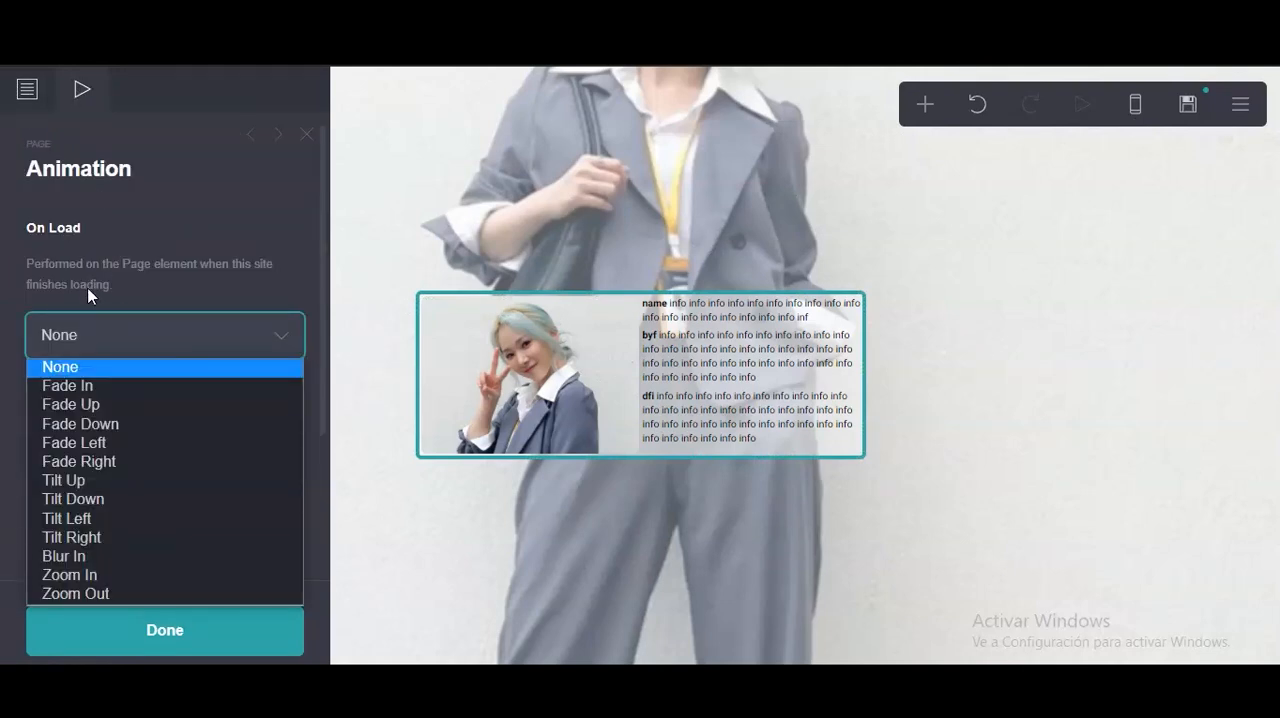
left_click(88, 386)
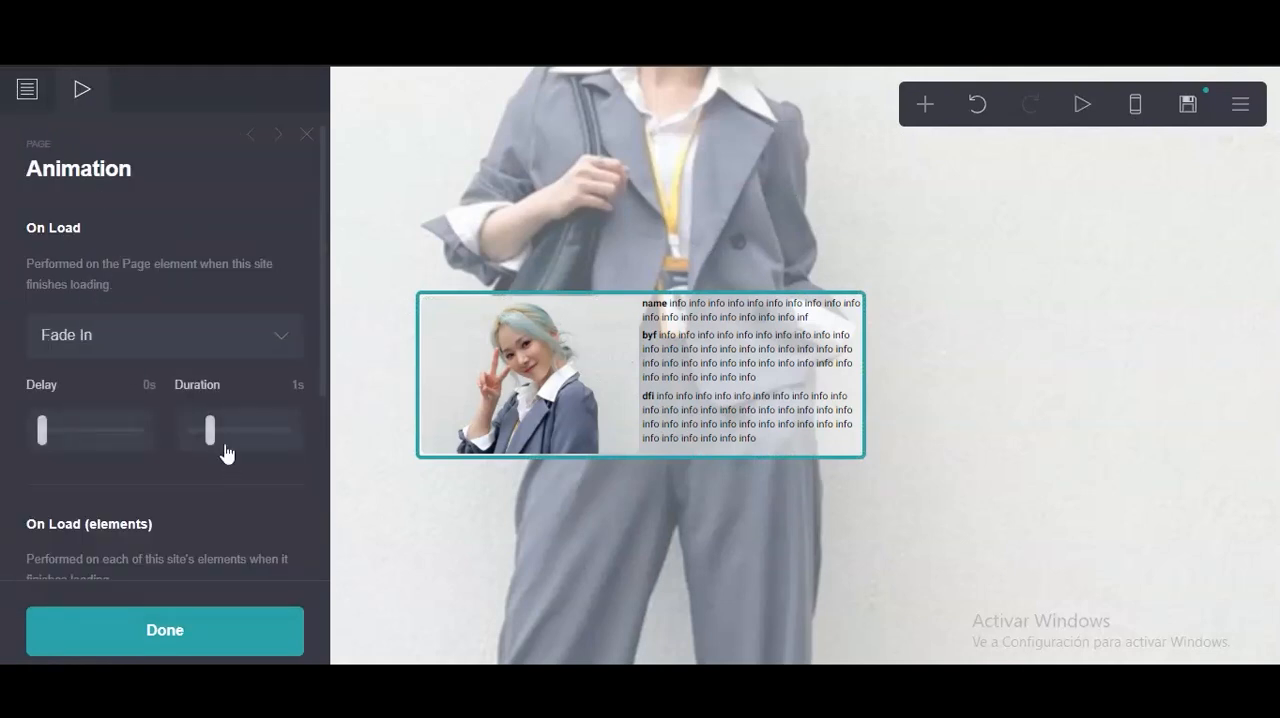
Set the page background's On Load animation to Fade In.
left_click(688, 194)
left_click(82, 91)
left_click(137, 323)
left_click(108, 380)
left_click(206, 240)
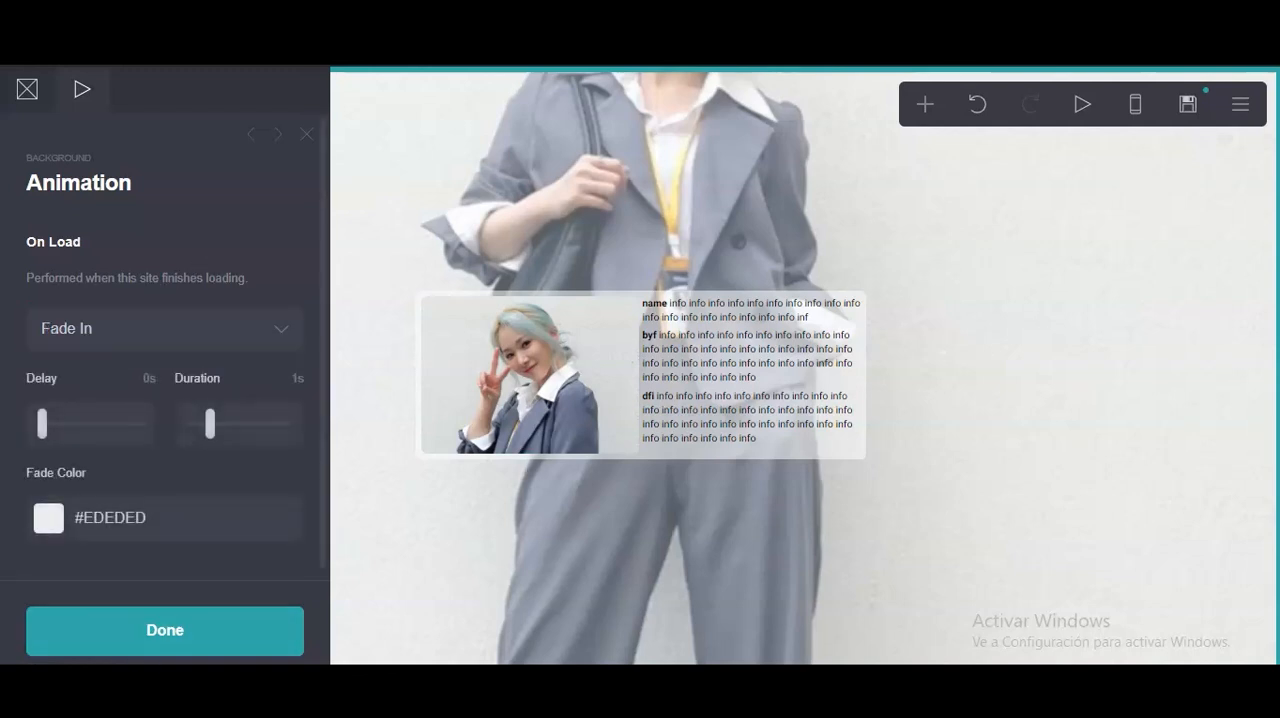